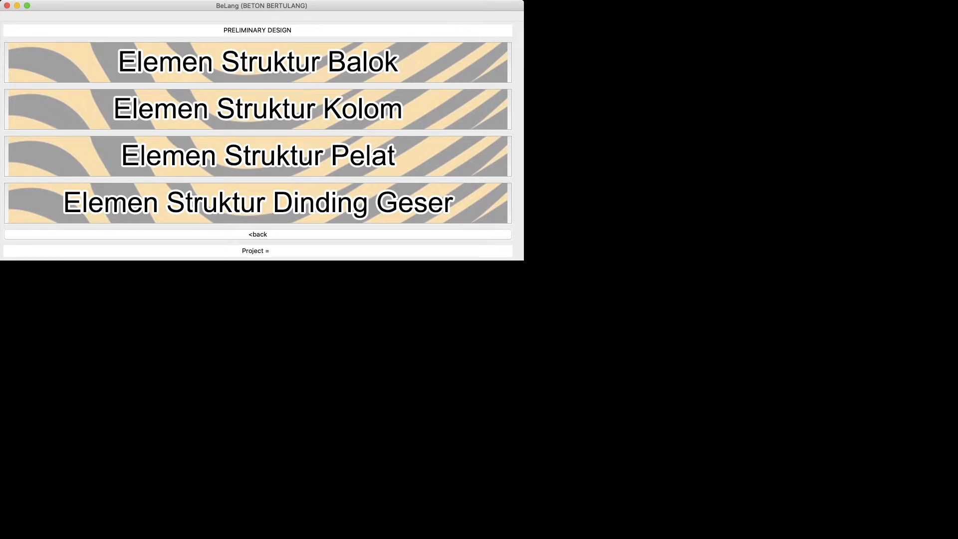
Calculate the minimum height of the simply supported (Perletakan Sederhana) beam element "Balok Anak" with a span of 6000 mm
left_click(258, 63)
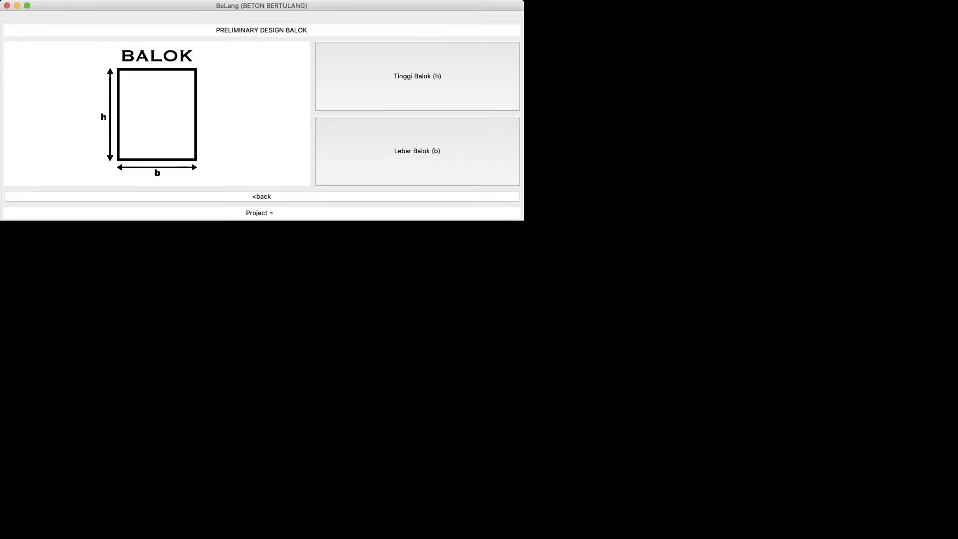
left_click(417, 76)
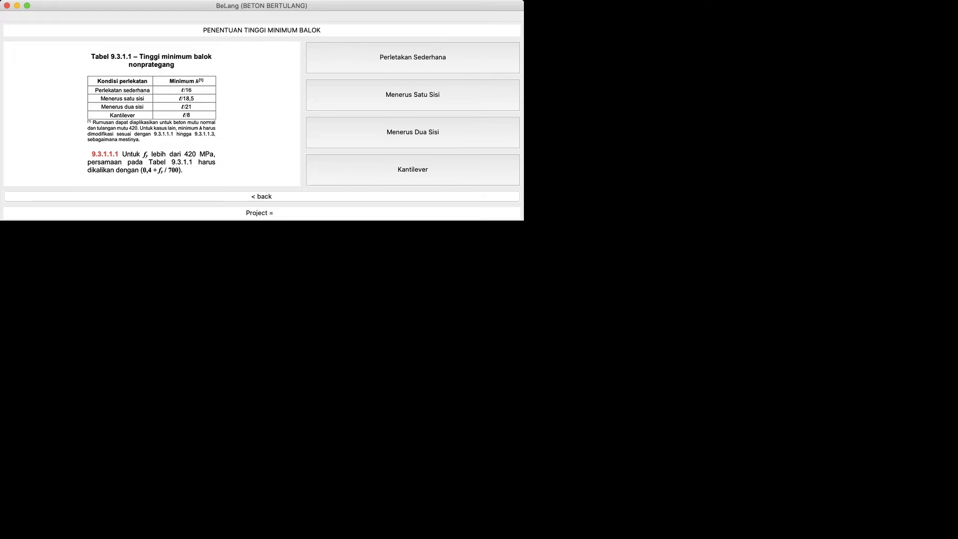
left_click(413, 57)
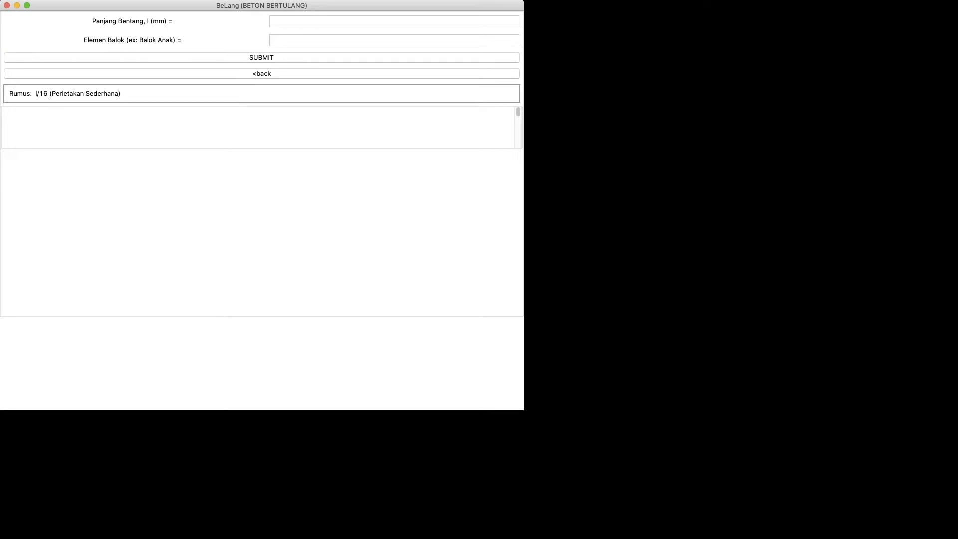
left_click(394, 21)
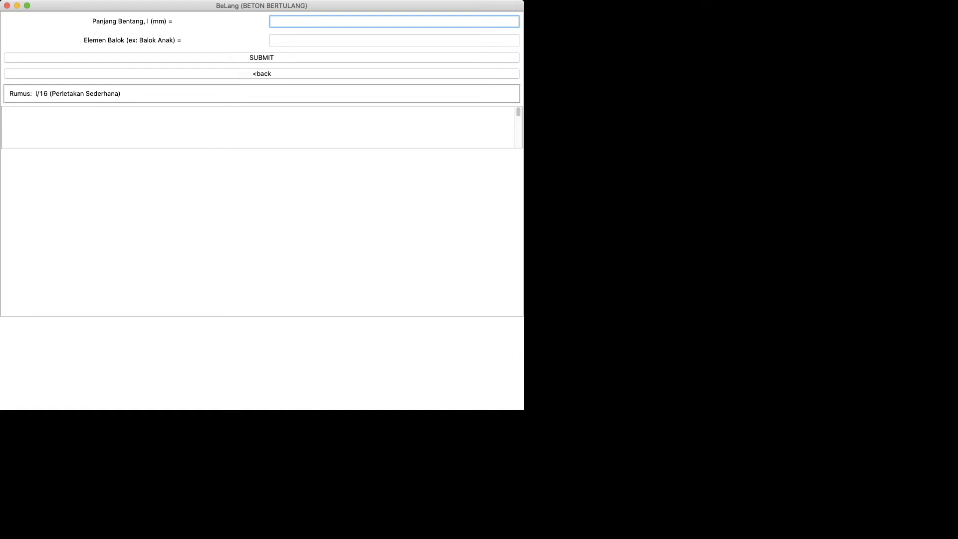
type("6000")
key("Tab")
type("Balok Anak")
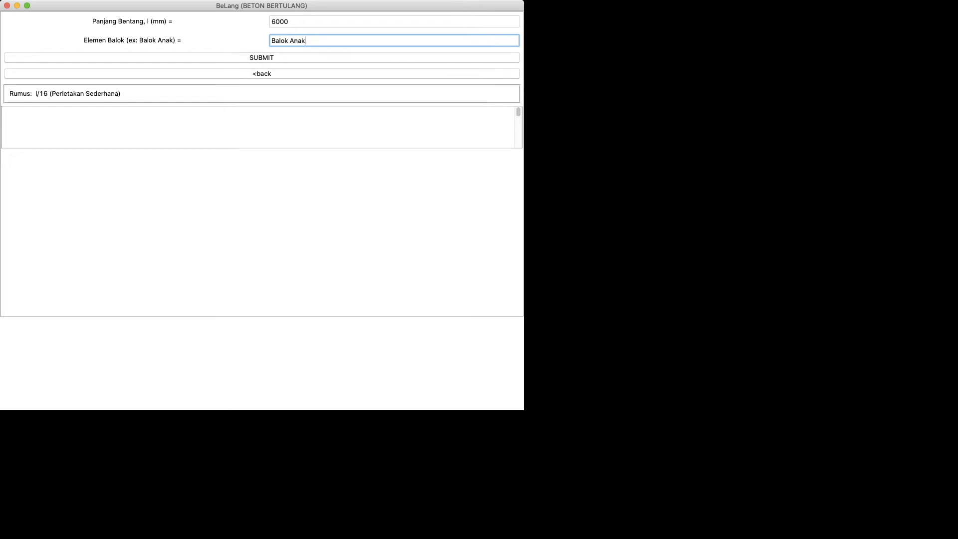
key("Return")
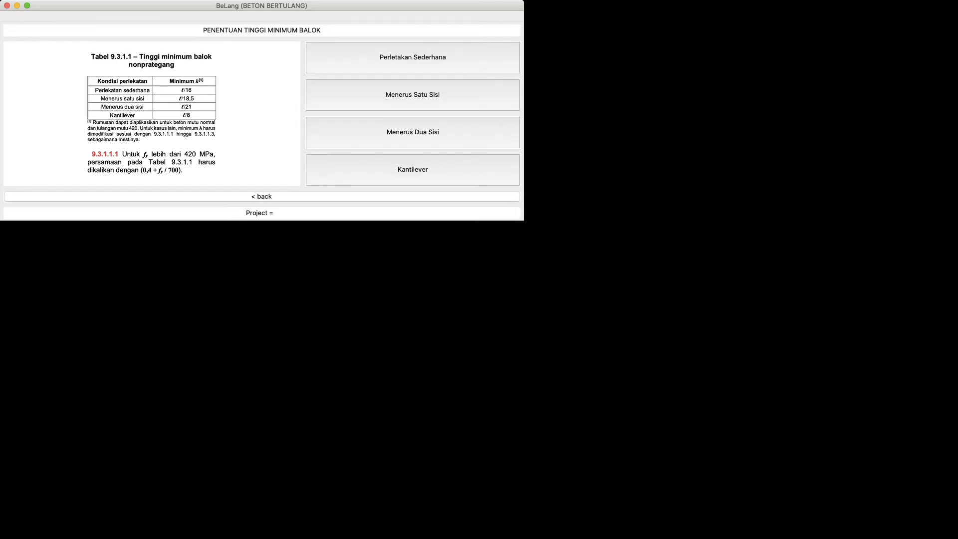
left_click(261, 196)
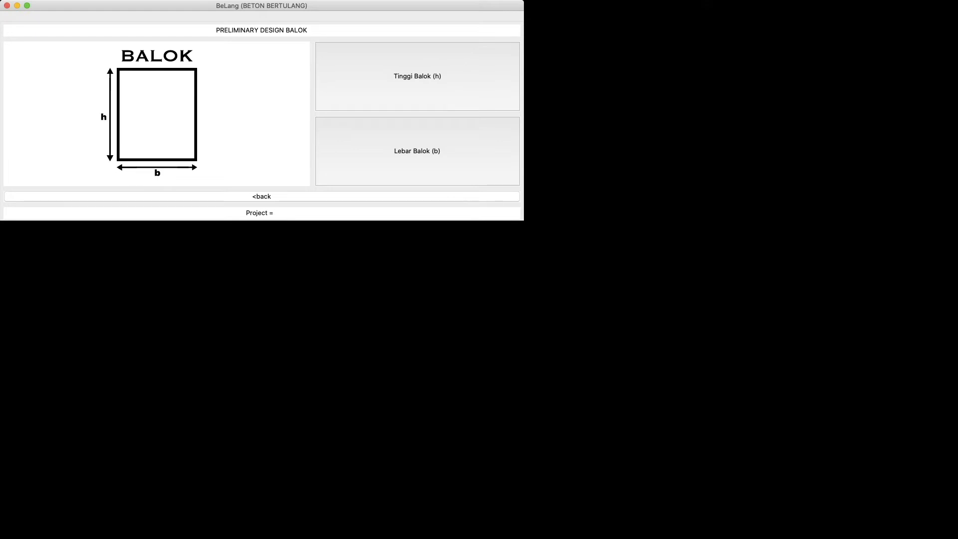
Calculate the minimum width of beam element "Balok Anak" for a height of 375 mm, and return to the preliminary design overview
left_click(417, 151)
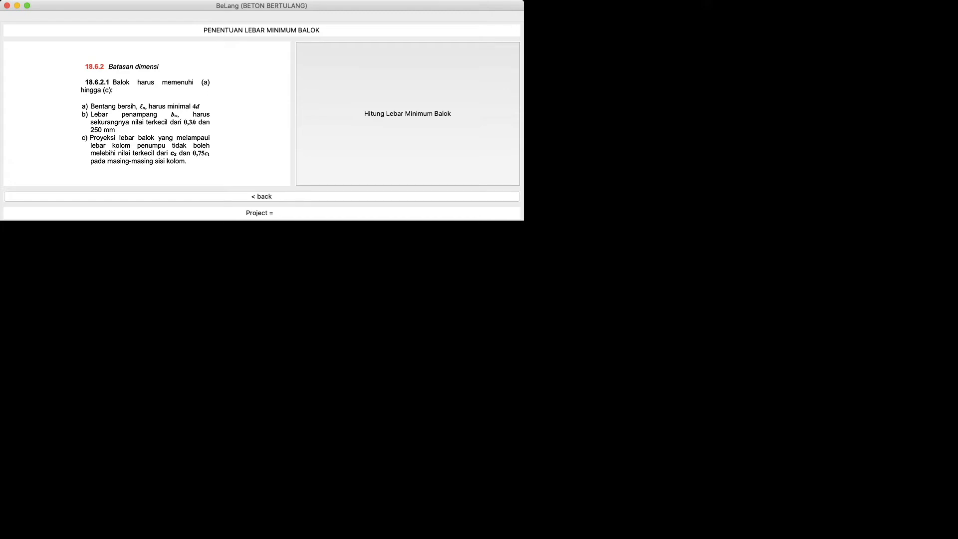
left_click(408, 114)
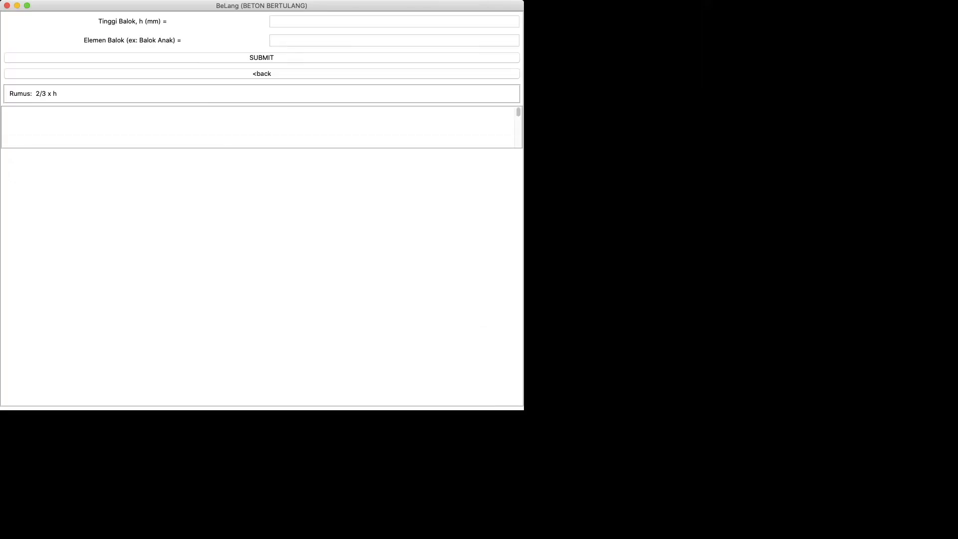
left_click(394, 21)
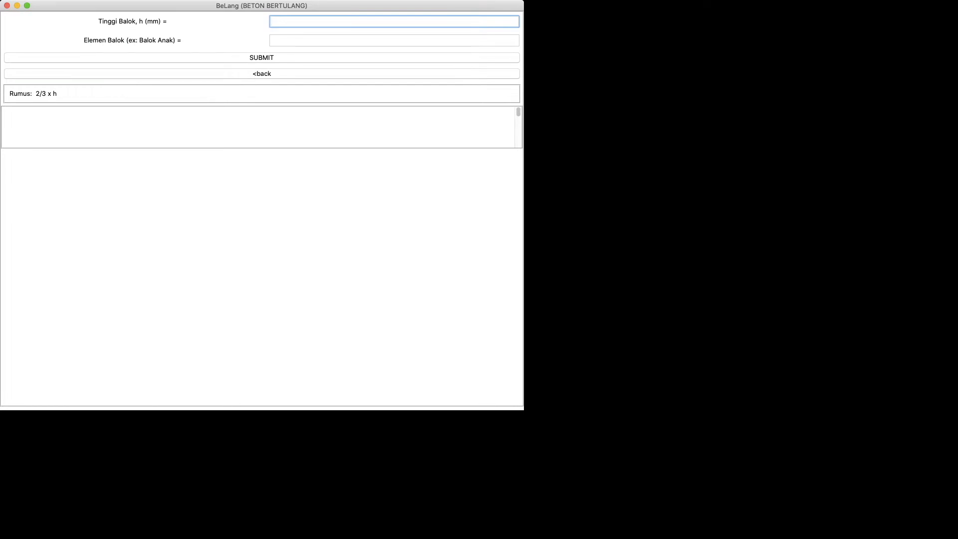
type("375`")
key("Tab")
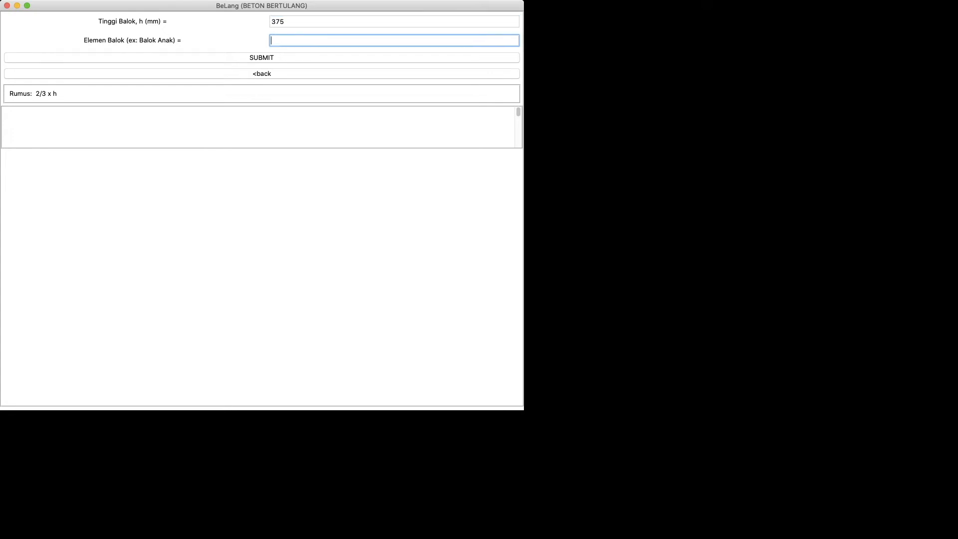
type("Balok Anak")
key("Return")
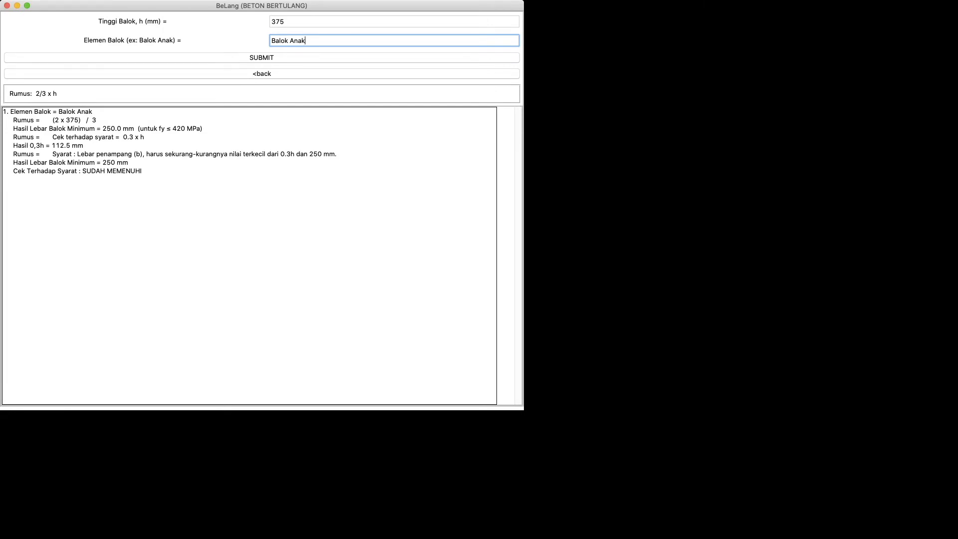
left_click(262, 74)
left_click(261, 196)
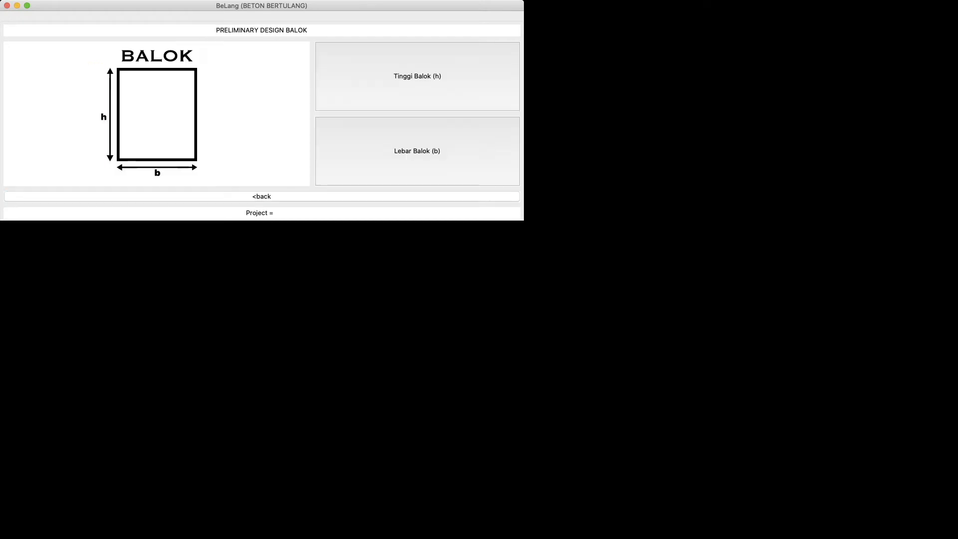
left_click(261, 196)
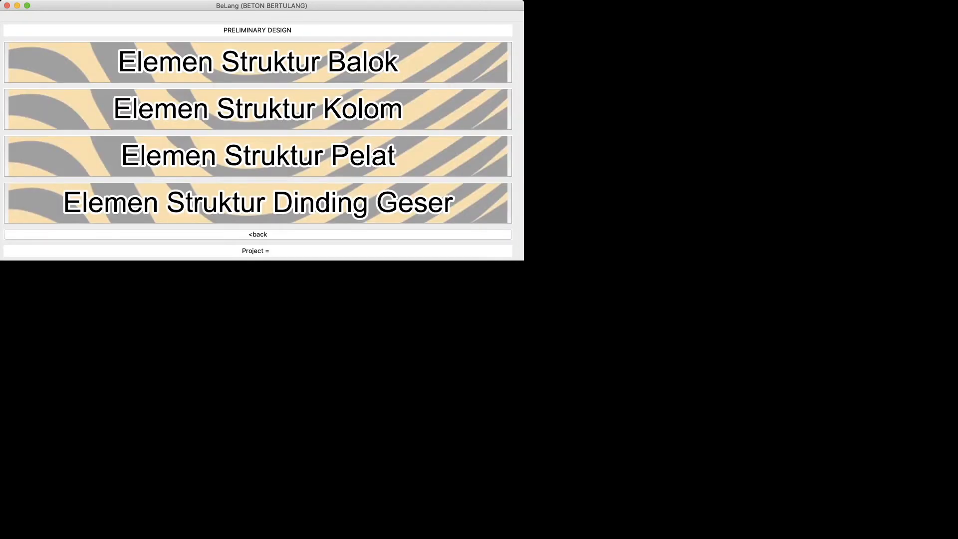
Calculate the minimum area of column K1 for an axial load of 72000 N and concrete strength f'c of 25 N/mm^2
left_click(258, 110)
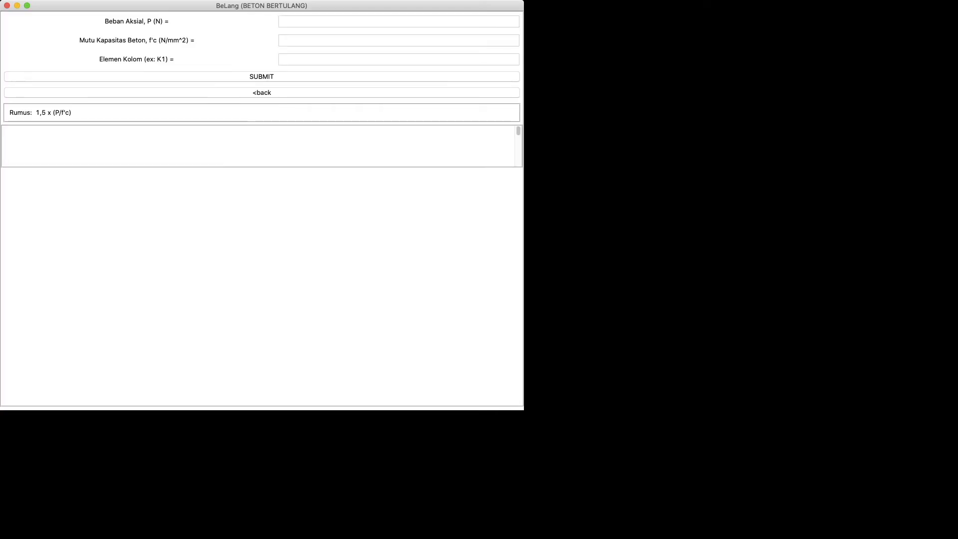
left_click(399, 22)
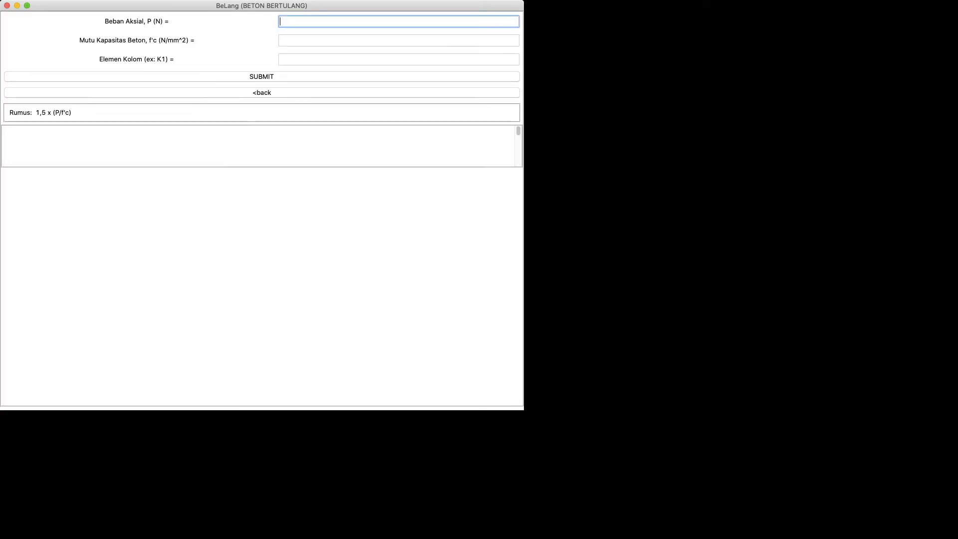
type("72000")
left_click(399, 40)
type("25")
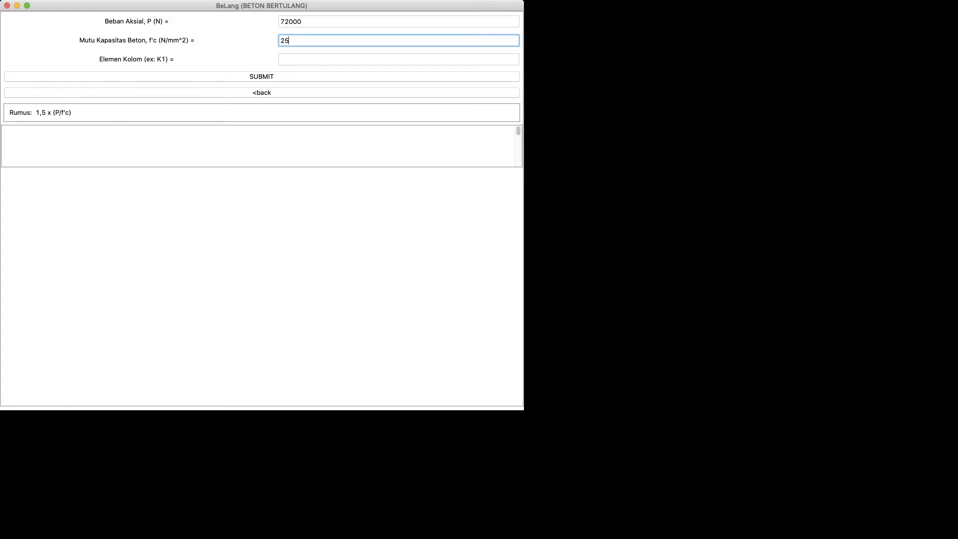
left_click(399, 59)
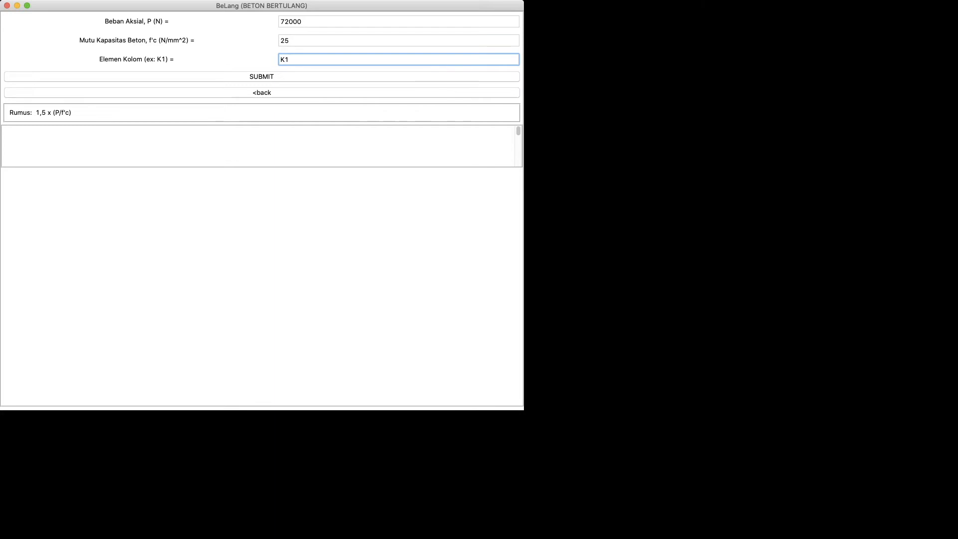
type("K1")
key("Return")
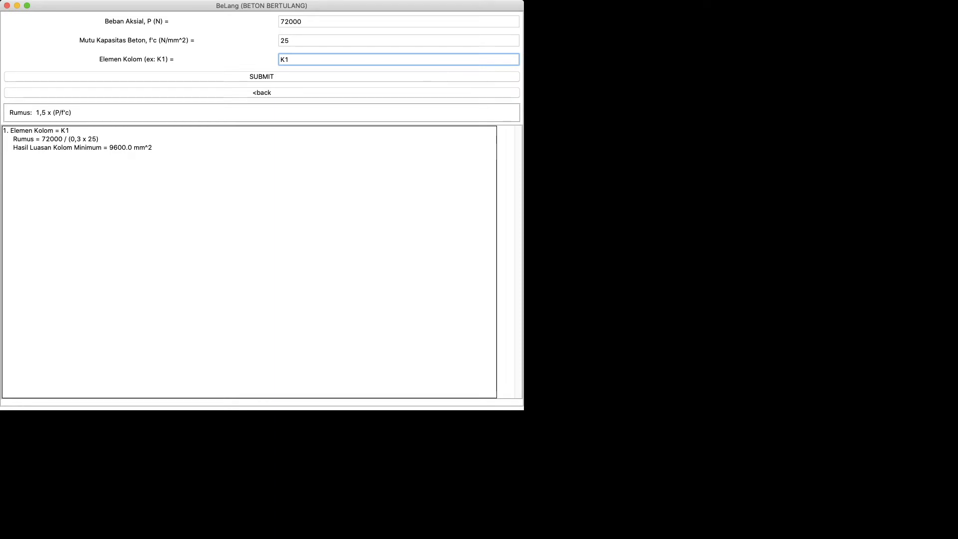
left_click(262, 93)
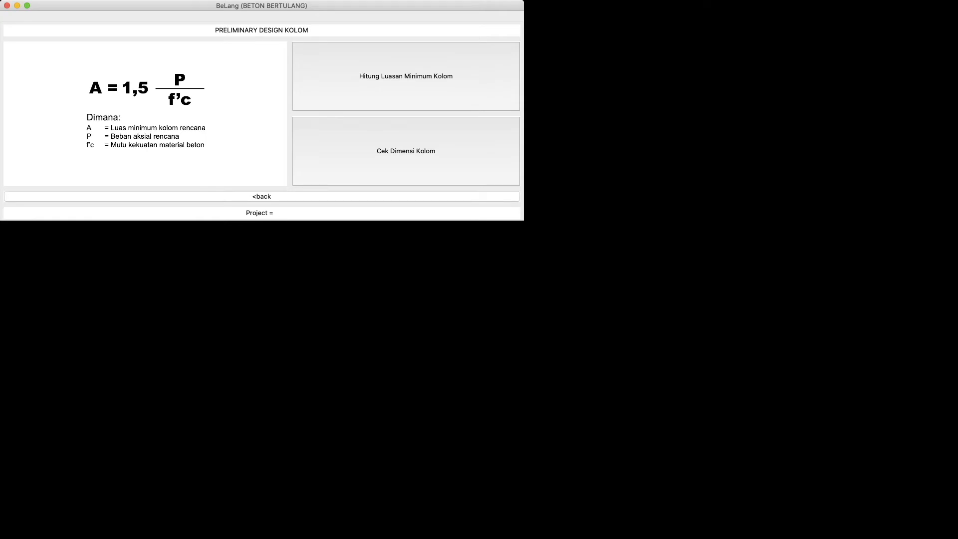
Check the dimensions of column K1 with C1 and C2 both 500 mm, and return to the preliminary design overview
left_click(406, 151)
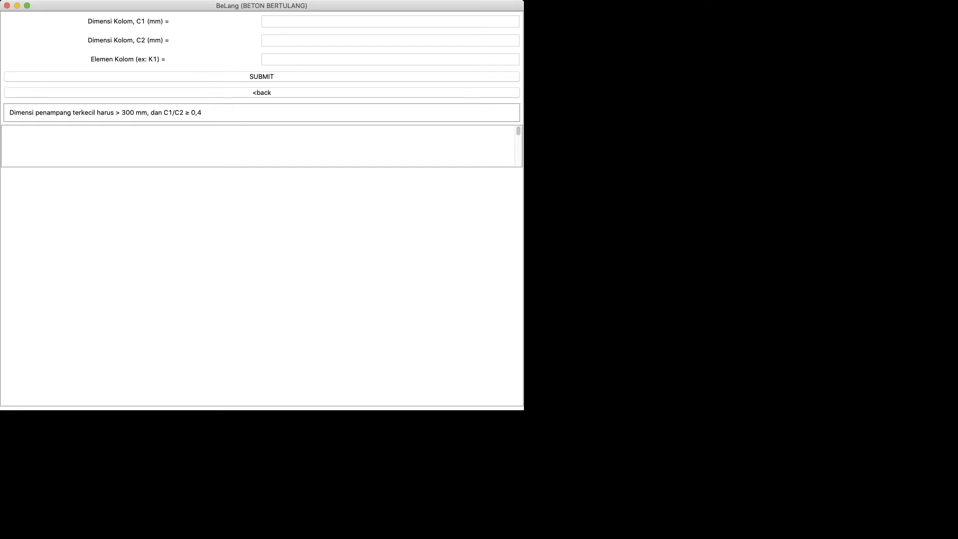
left_click(390, 22)
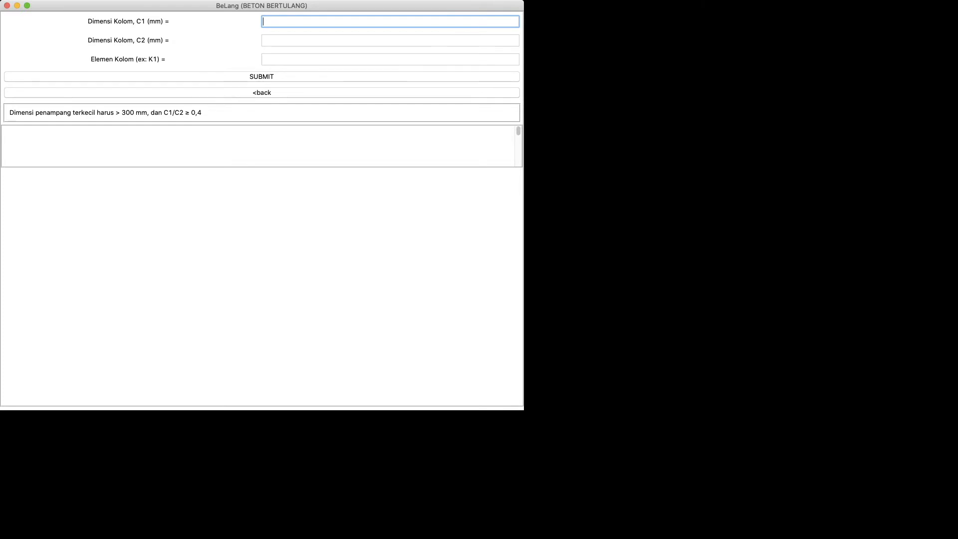
type("500")
key("Tab")
type("500")
key("Tab")
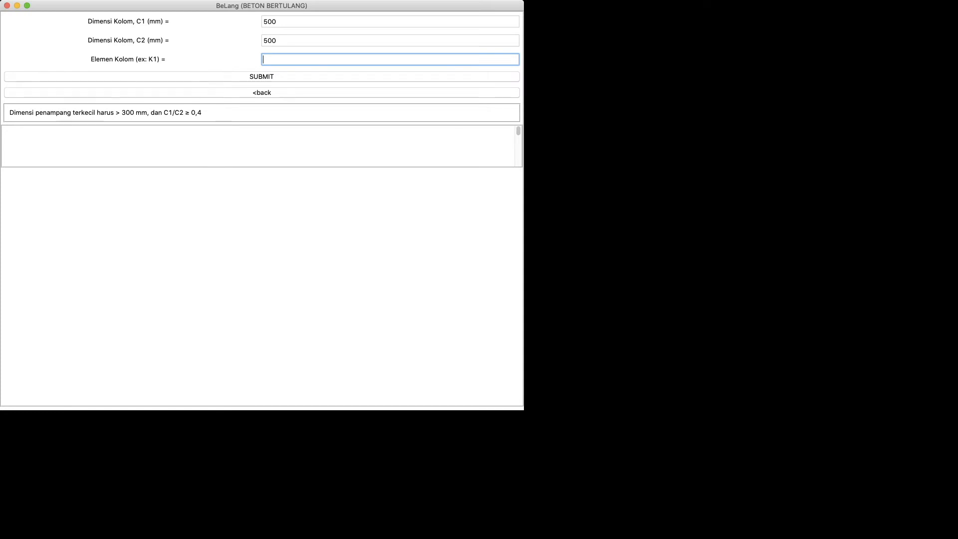
type("K1")
key("Return")
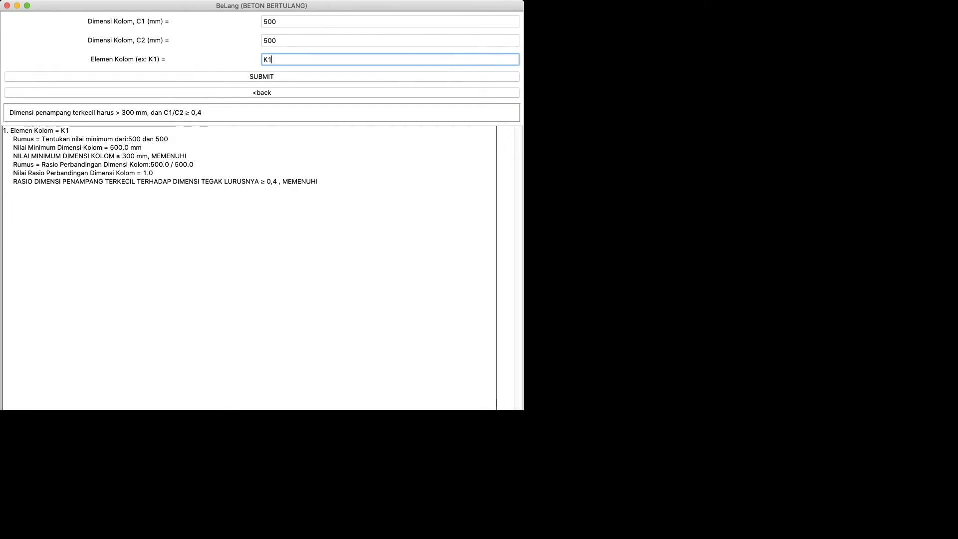
left_click(262, 93)
left_click(262, 196)
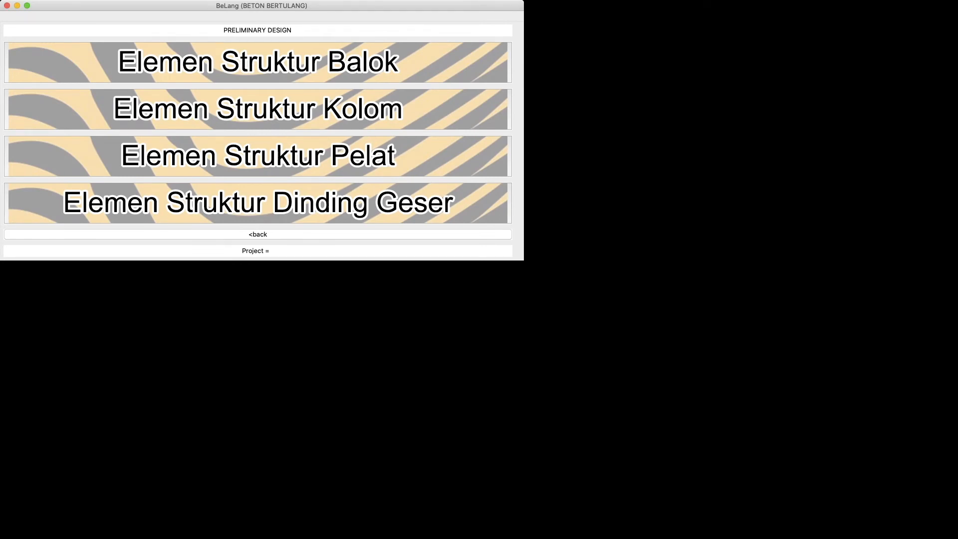
For the slab type determination (Penentuan Jenis Pelat), set the longest side to 7200 mm and both beam widths along it to 250 mm
left_click(258, 157)
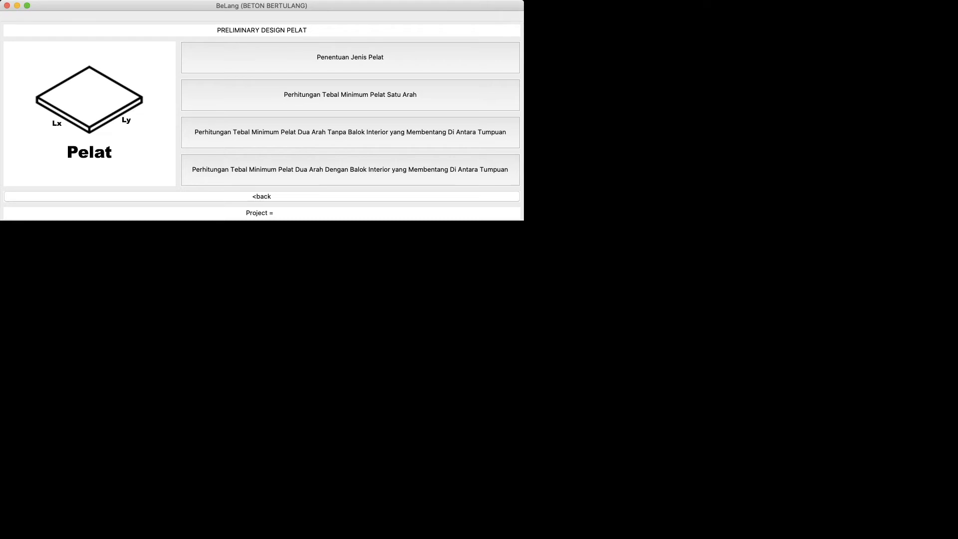
left_click(350, 58)
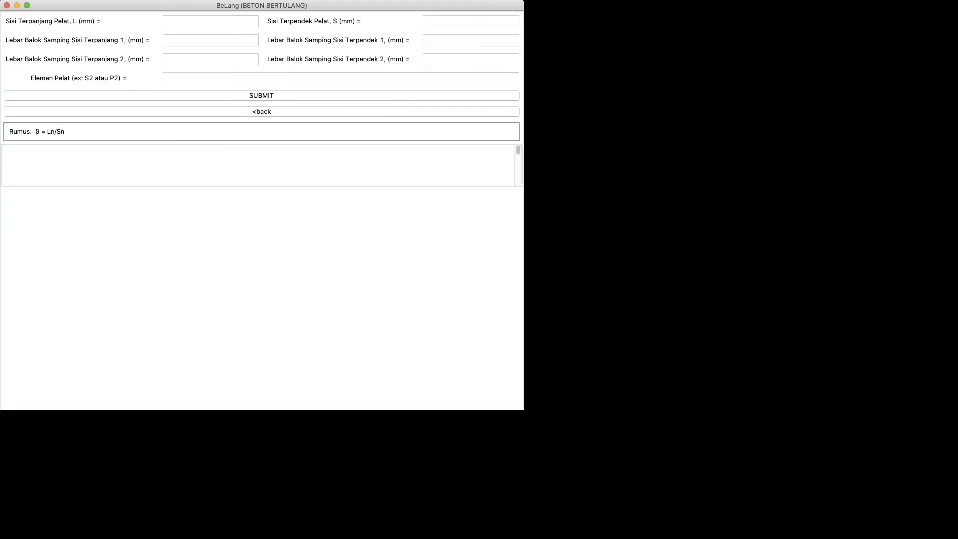
left_click(210, 22)
type("7200")
key("Tab")
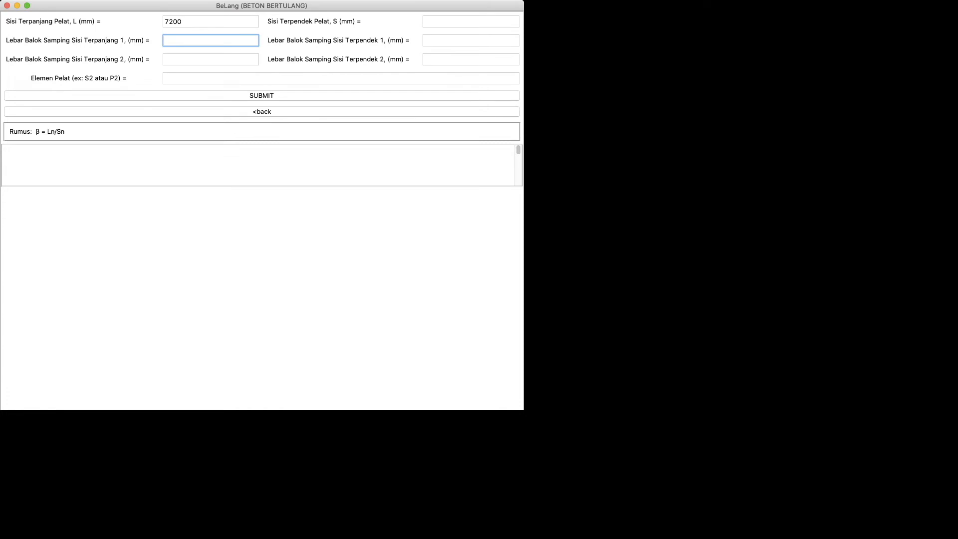
type("250")
key("Tab")
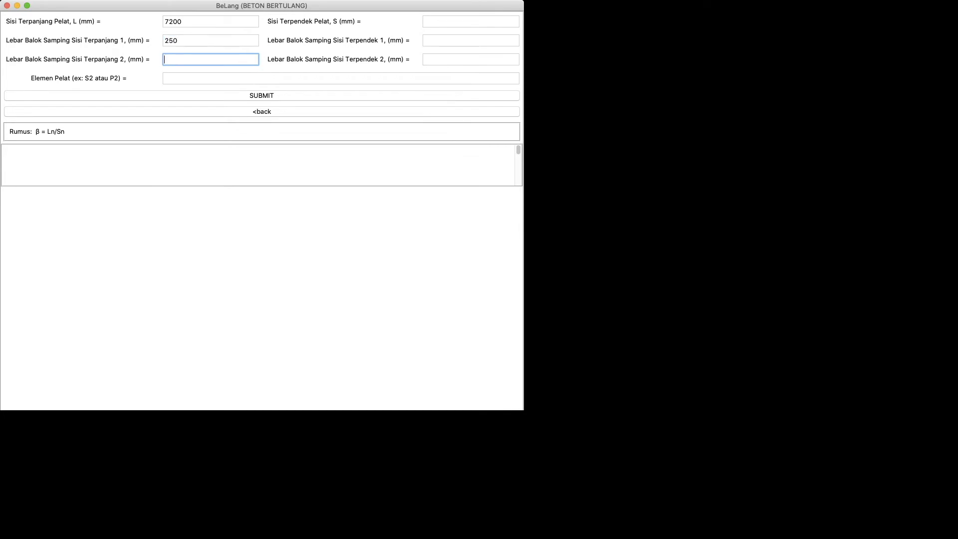
type("3")
key("BackSpace")
type("250")
key("Tab")
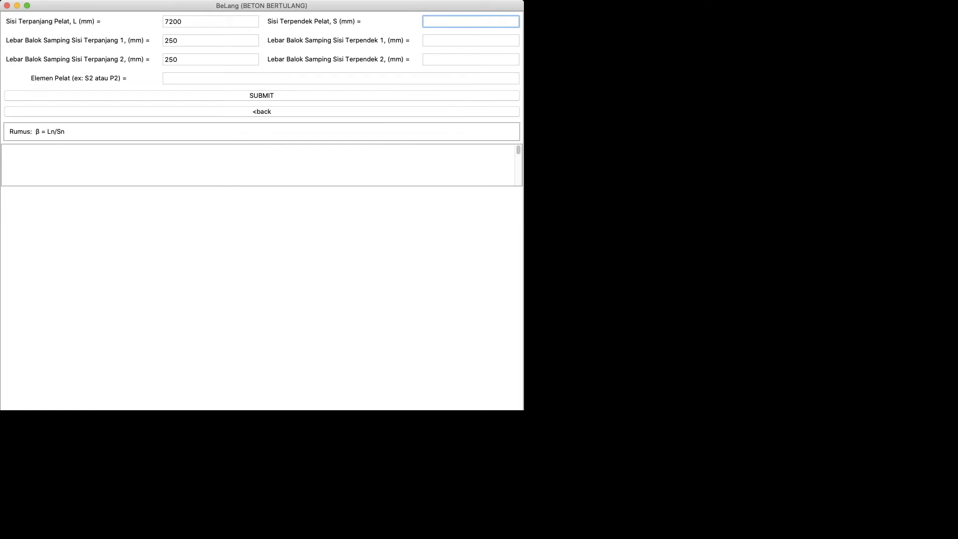
Set the slab's shortest side to 6000 mm with both adjacent beam widths 250 mm, and determine the slab type for element S1
type("6000")
key("Tab")
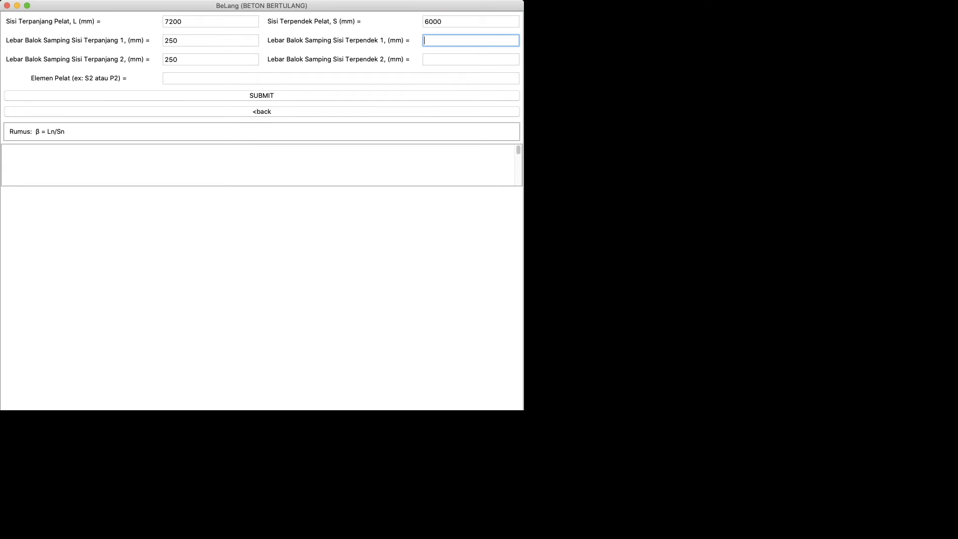
type("250")
key("Tab")
type("250")
key("Tab")
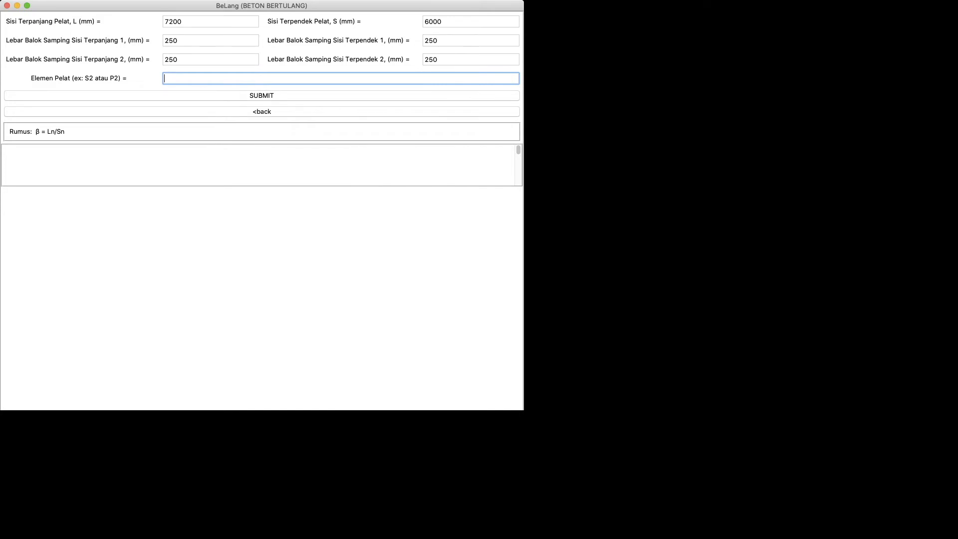
type("S1")
key("Return")
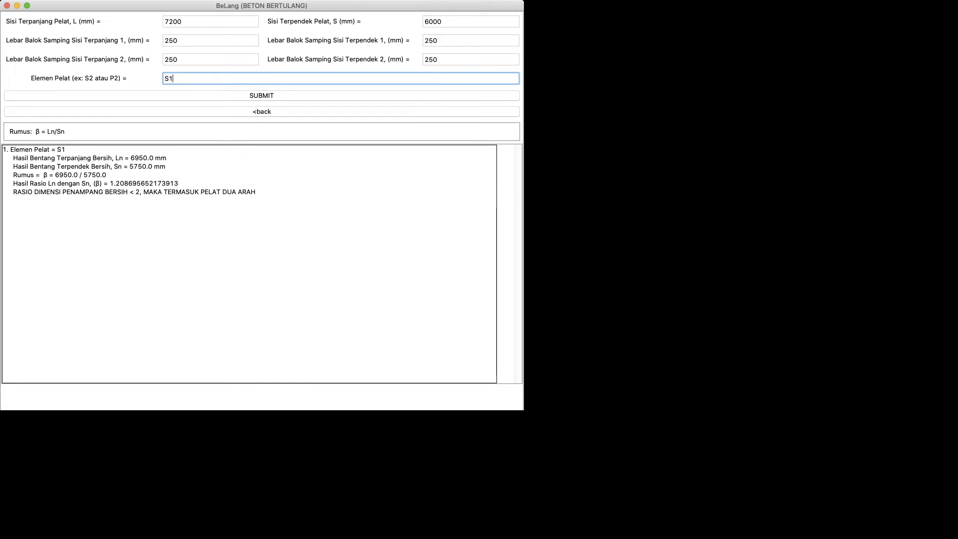
left_click(261, 112)
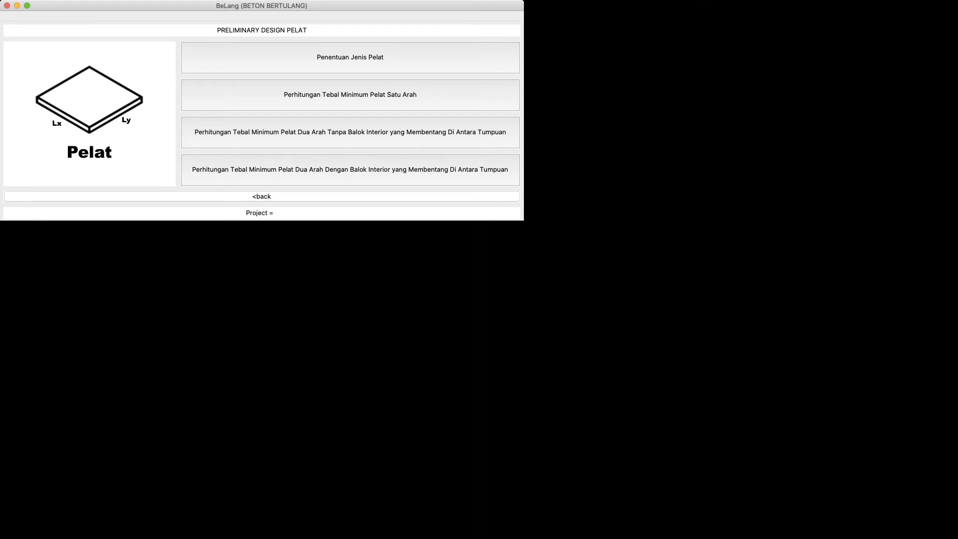
Calculate the minimum thickness of simply supported (Tumpuan Sederhana) one-way slab S1 with longest side 7200 mm, and return to the slab overview
left_click(350, 95)
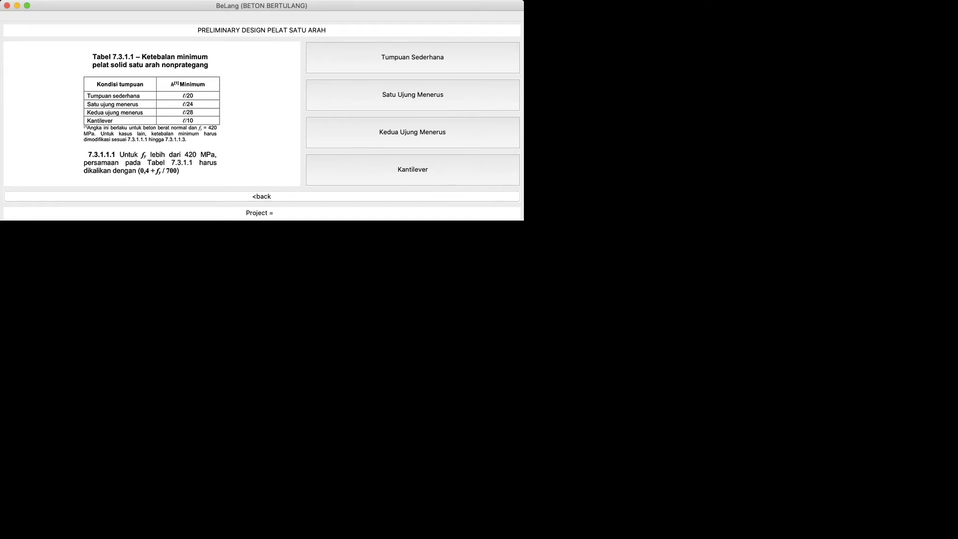
left_click(412, 58)
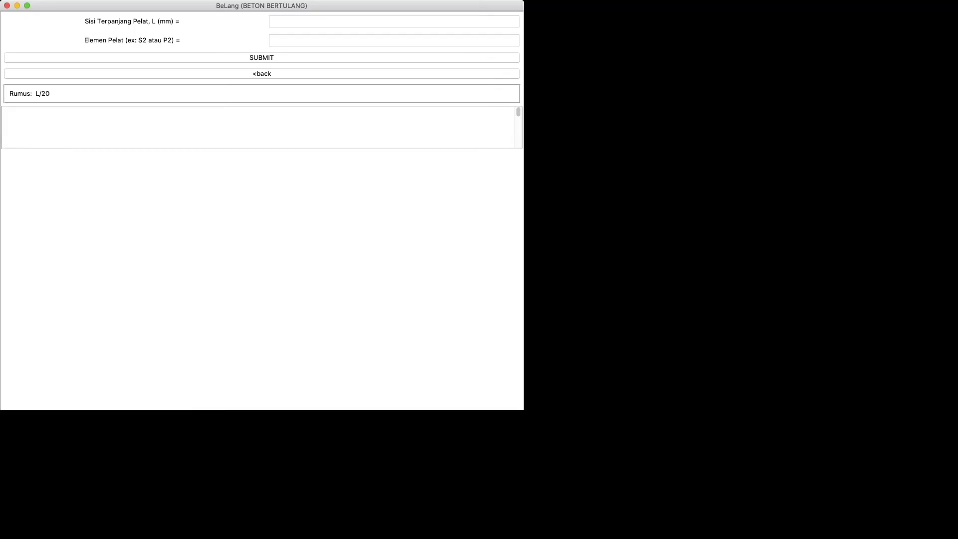
left_click(393, 22)
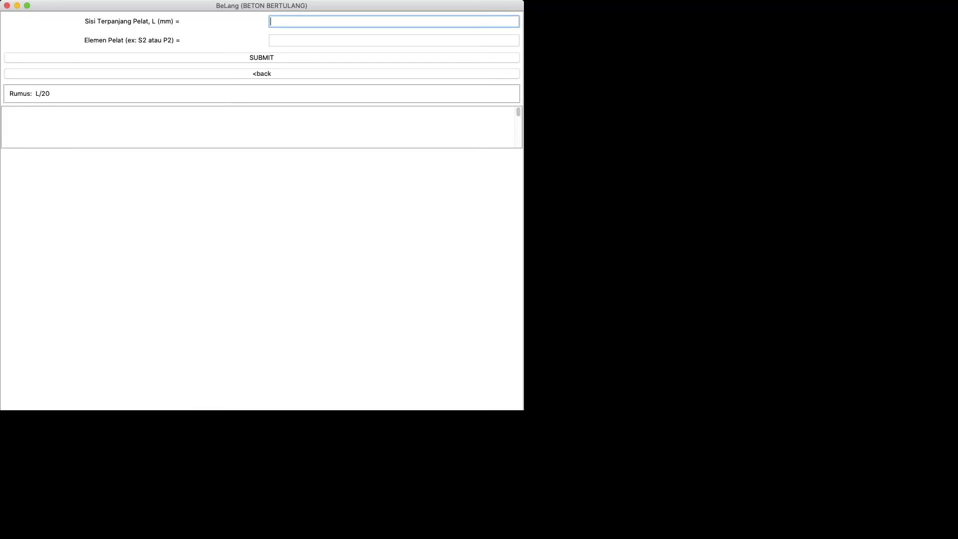
type("7200")
key("Tab")
type("S1")
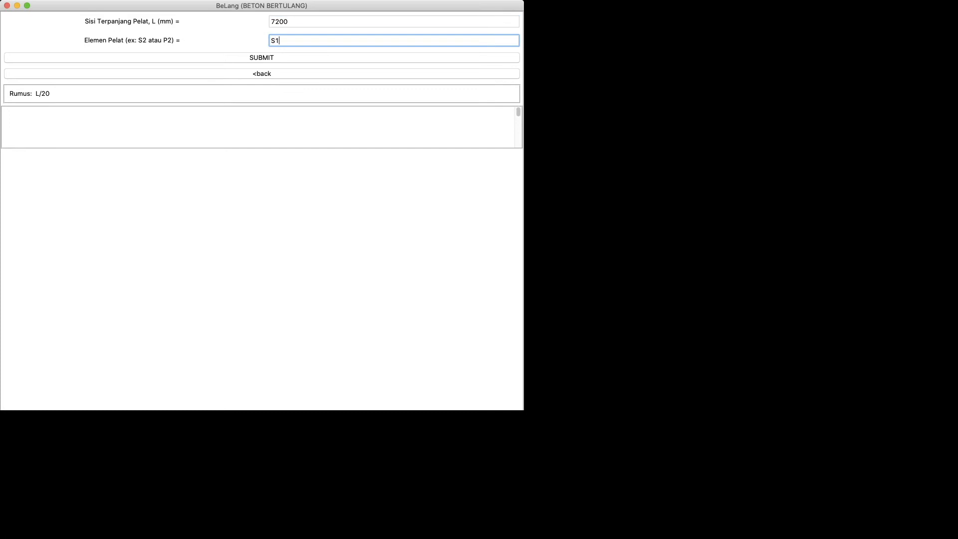
key("Return")
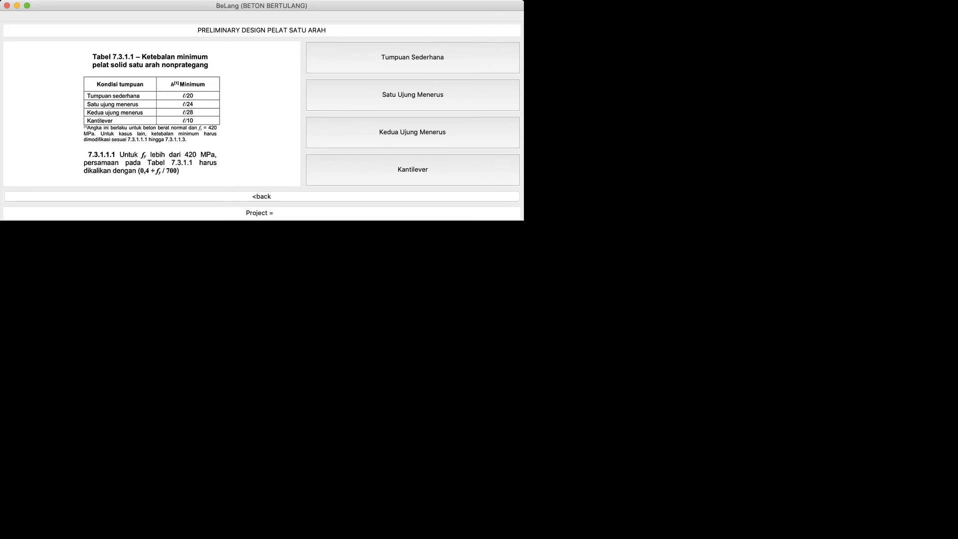
left_click(262, 196)
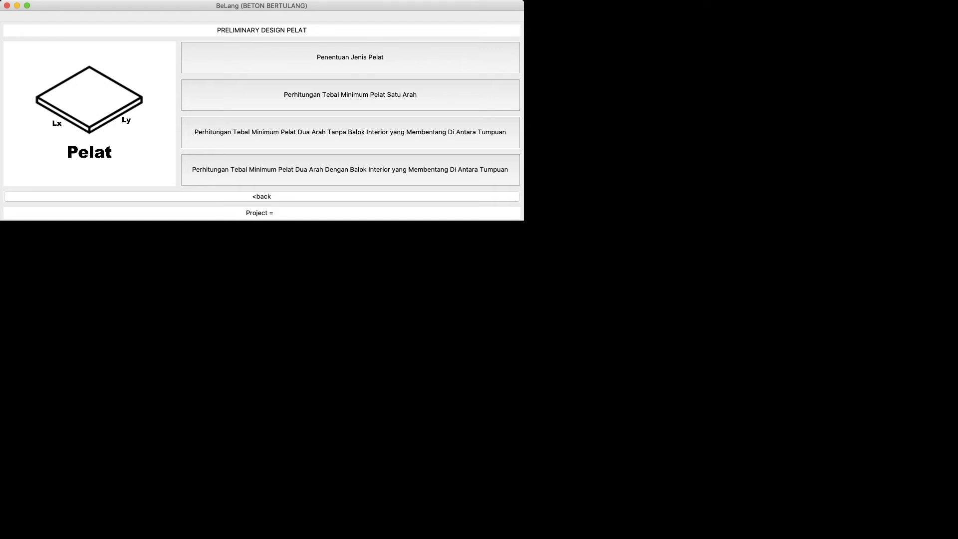
Calculate the minimum thickness of two-way slab S1 without interior beams or drop panels, exterior panel with edge beams, for longest side 7200 mm
left_click(350, 132)
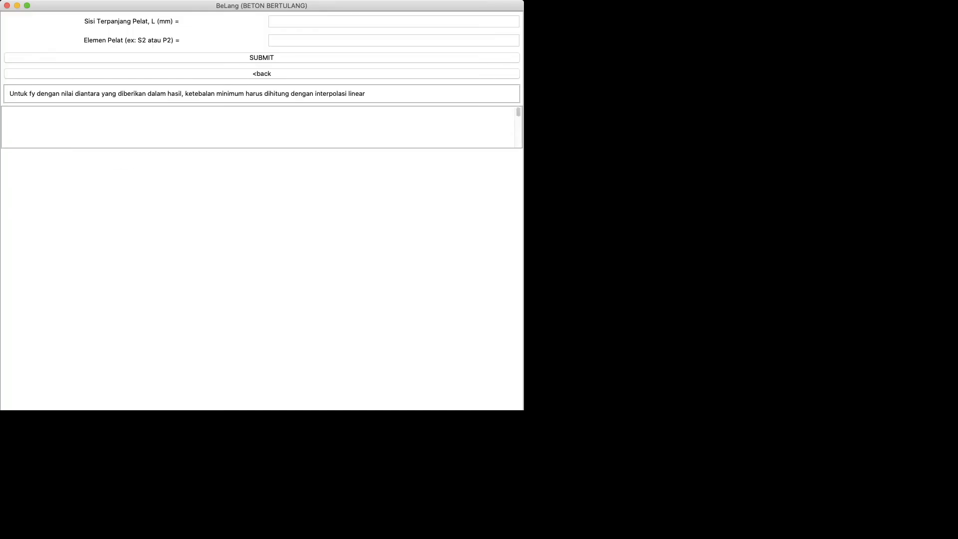
left_click(393, 21)
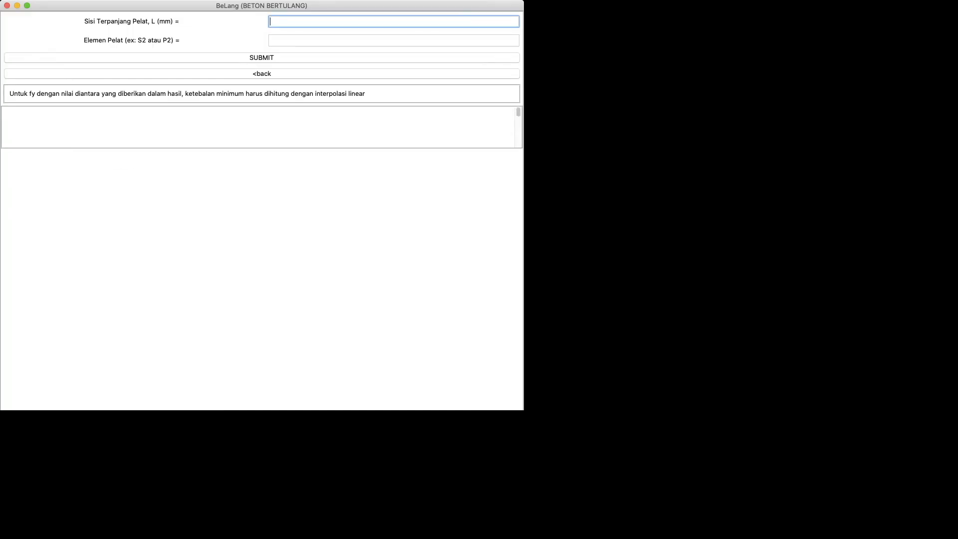
type("7200")
key("Tab")
type("S1")
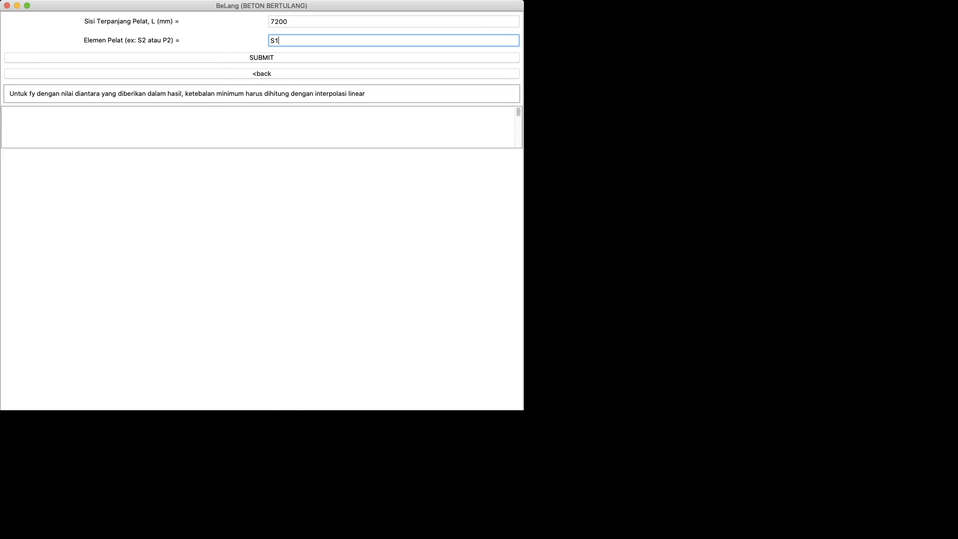
key("Return")
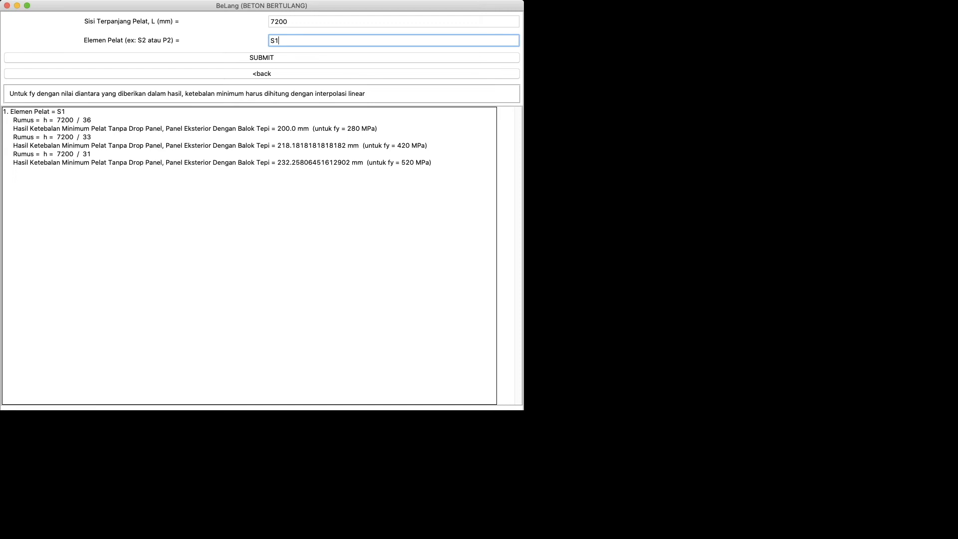
Examine the minimum thickness formulas and results for slab S1 at each fy value, and return to the slab preliminary design overview
left_click(249, 112)
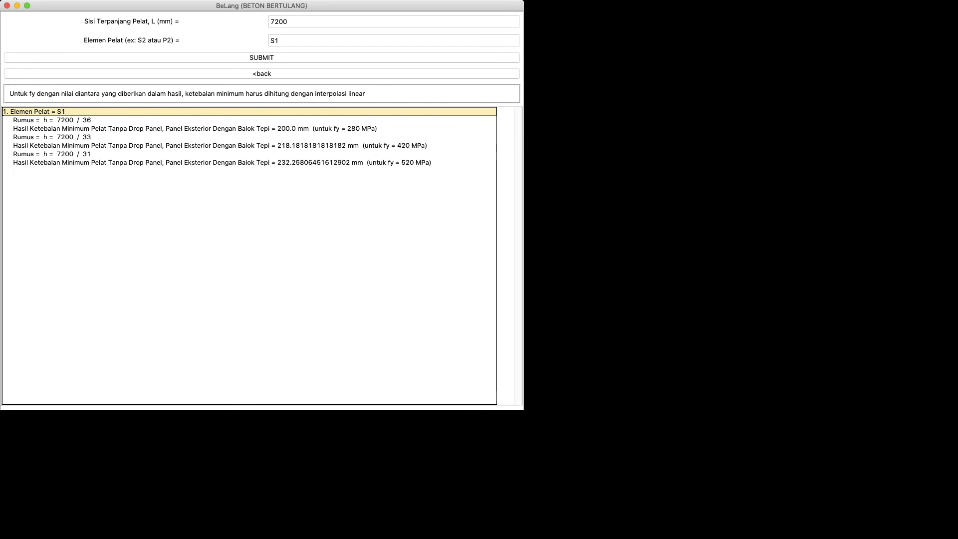
left_click(249, 145)
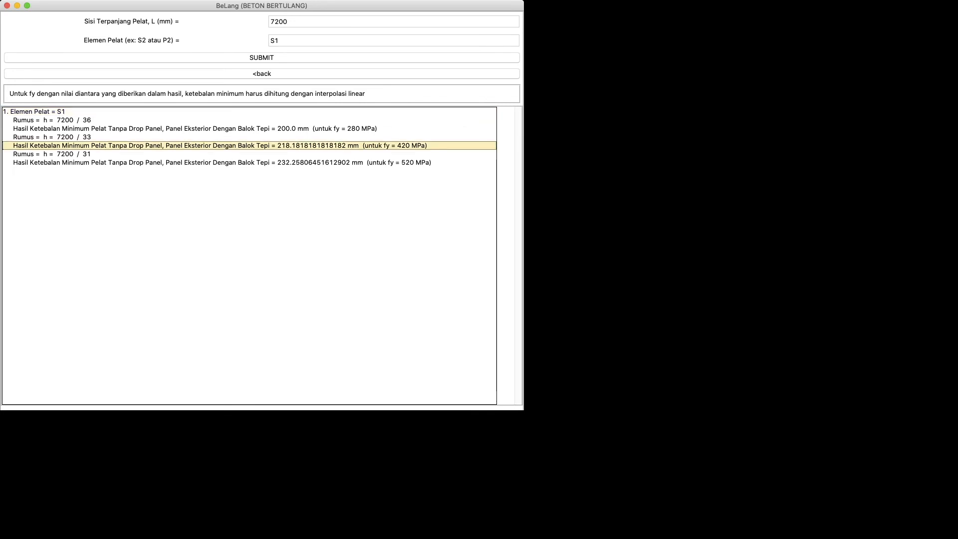
left_click(250, 137)
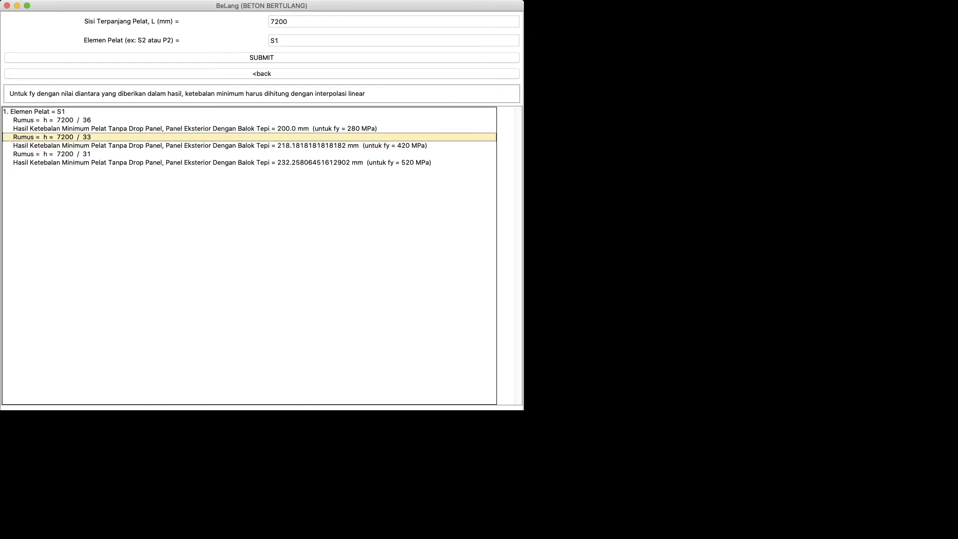
left_click(249, 145)
left_click(249, 154)
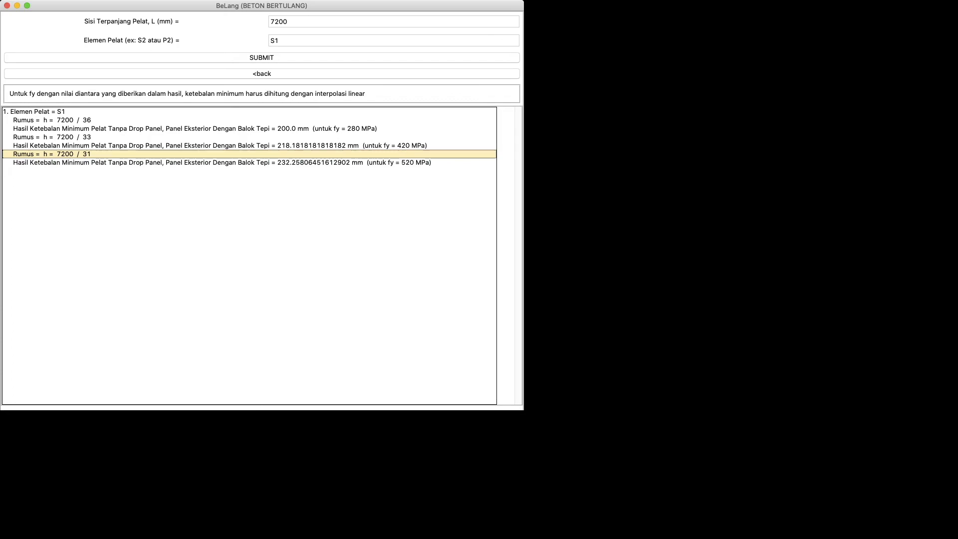
left_click(261, 73)
left_click(261, 197)
left_click(261, 197)
left_click(262, 196)
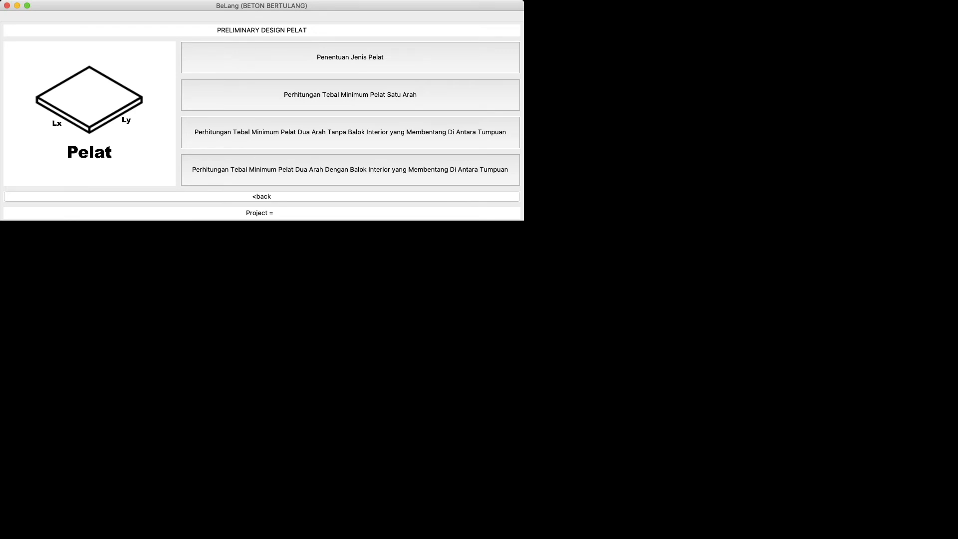
For the αf calculation of a T-beam (Balok T) in two-way slabs with interior beams, set beam height to 650 mm and width to 350 mm
left_click(350, 170)
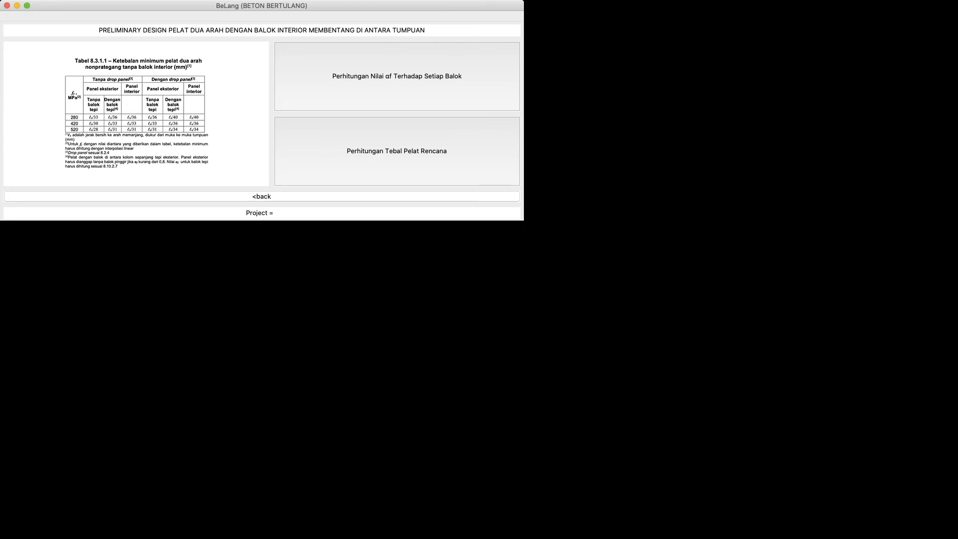
left_click(396, 77)
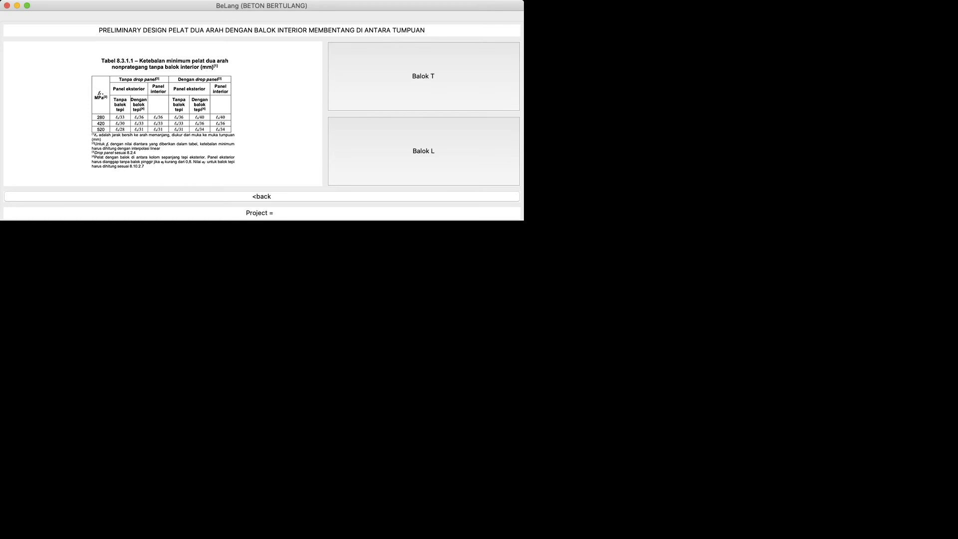
left_click(423, 76)
left_click(185, 22)
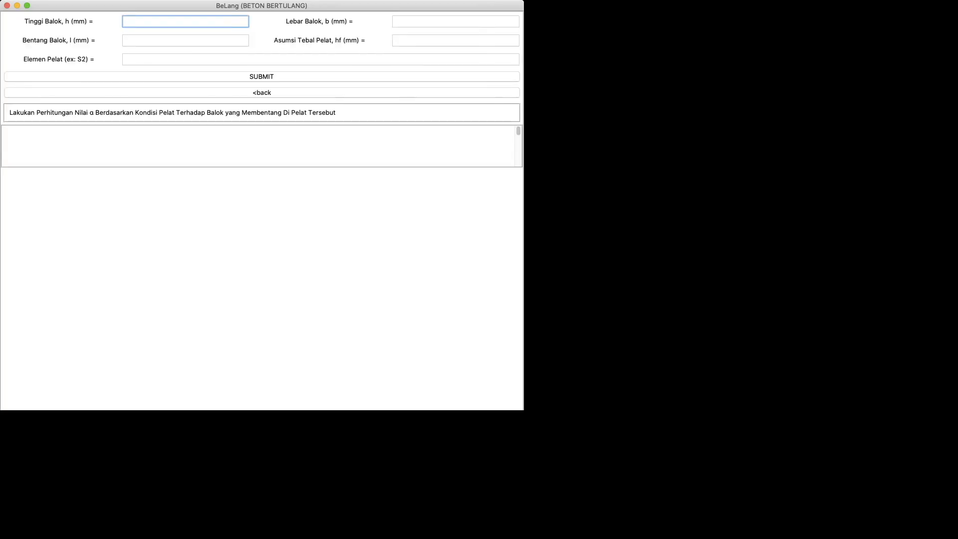
type("650")
key("Tab")
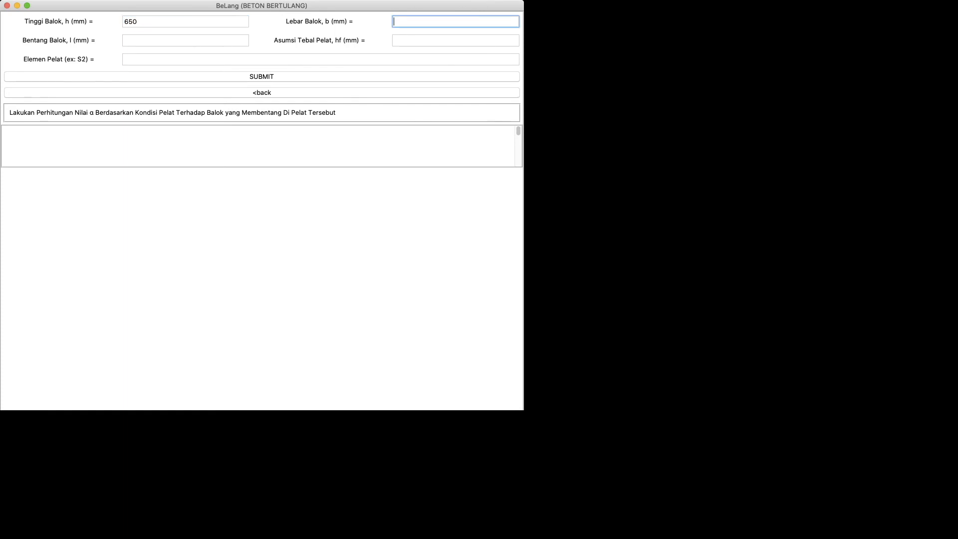
type("350")
key("Tab")
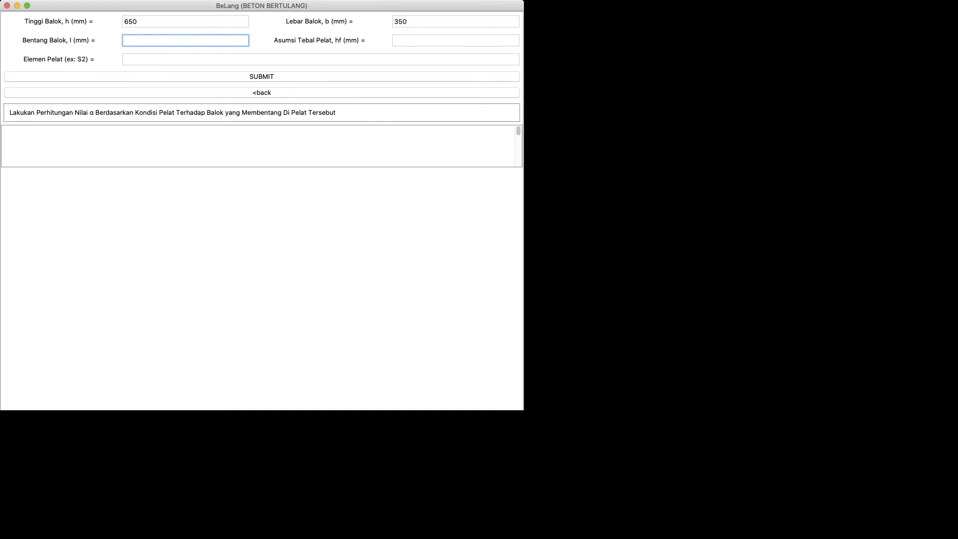
Set the T-beam's span to 3000 mm and the assumed slab thickness to 130 mm
type("600")
key("BackSpace")
key("BackSpace")
type("3000")
key("Tab")
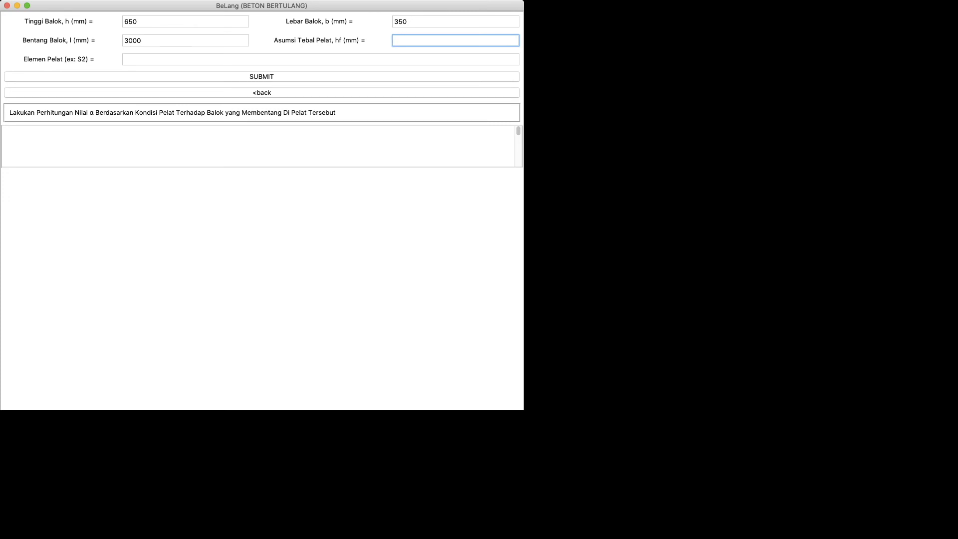
type("130")
Calculate the αf value for slab element S1 and return to the overview for two-way slabs with interior beams
left_click(124, 60)
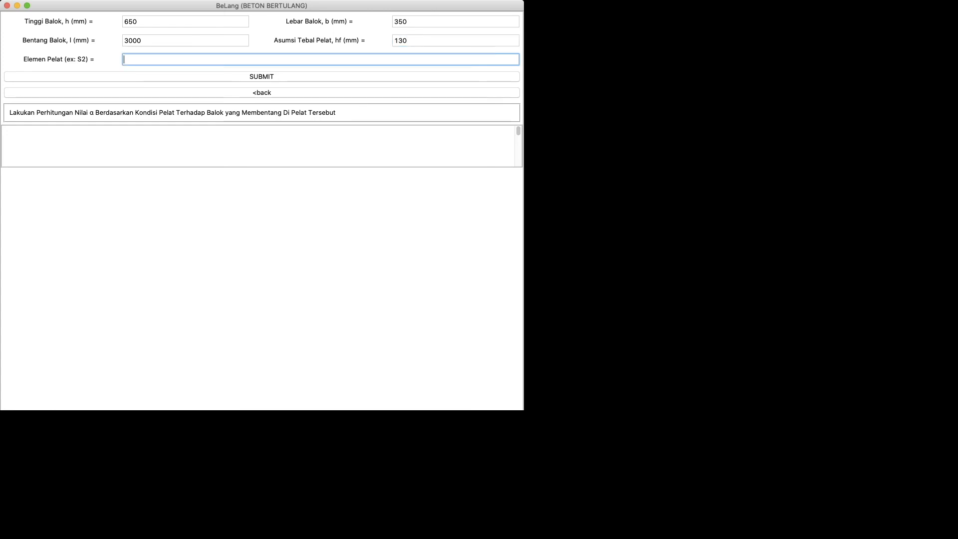
type("s")
key("BackSpace")
type("S1")
left_click(262, 77)
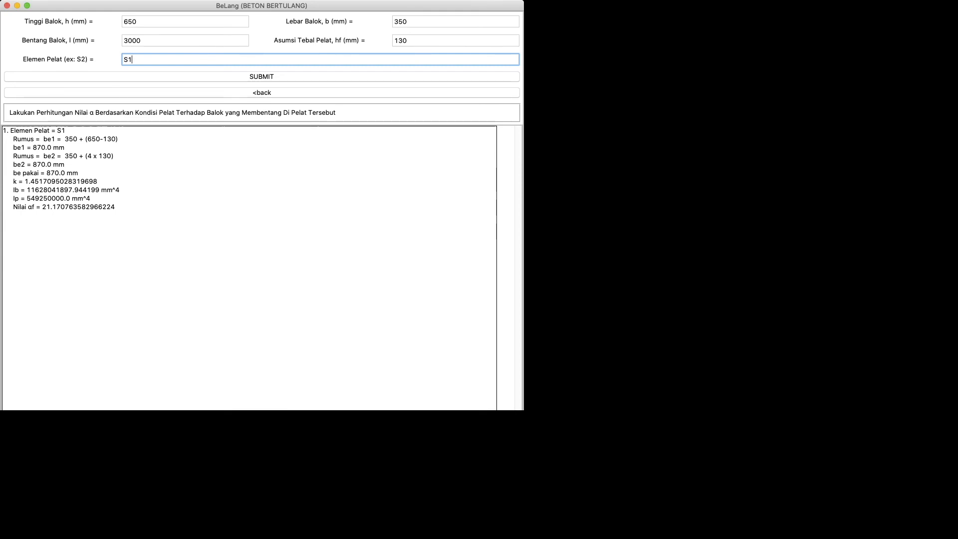
left_click_drag(138, 21, 123, 21)
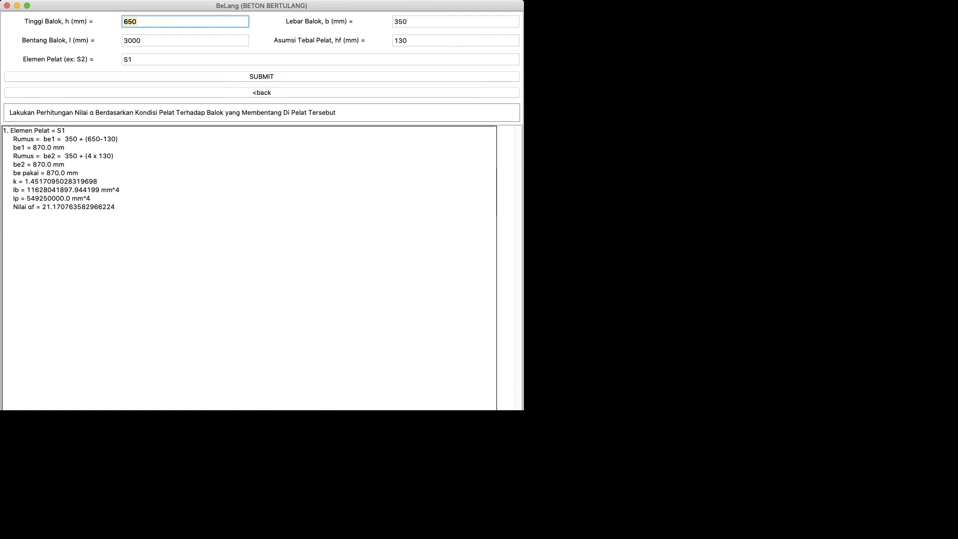
left_click(261, 93)
left_click(262, 196)
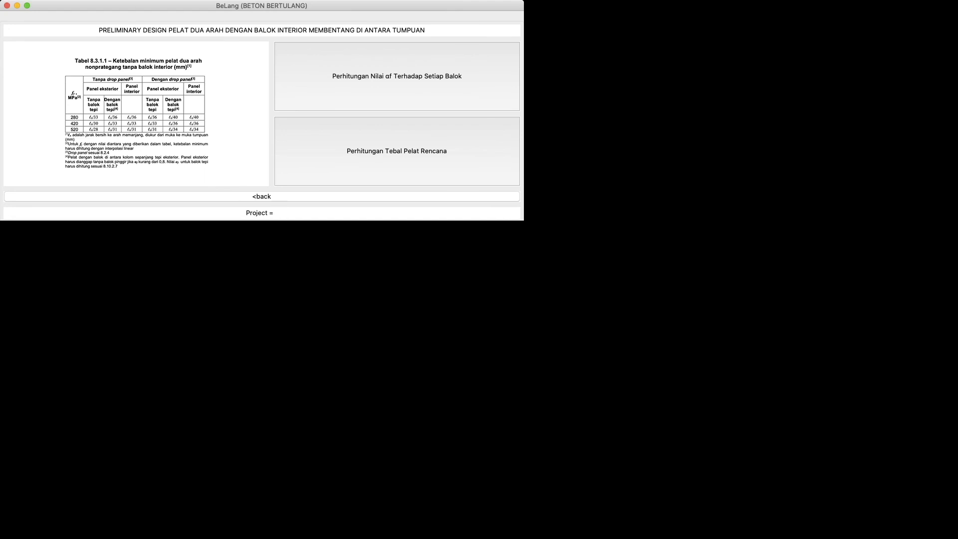
For the planned slab thickness (Tebal Pelat Rencana), set the longest side to 6000 mm, both its beam widths to 350 mm, and fy to 400 MPa
left_click(397, 151)
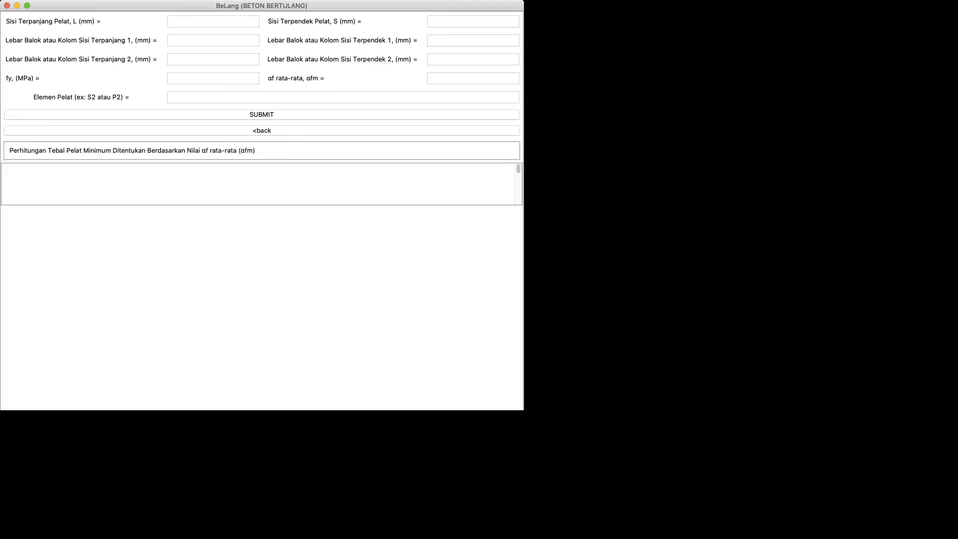
left_click(213, 22)
type("6000")
key("Tab")
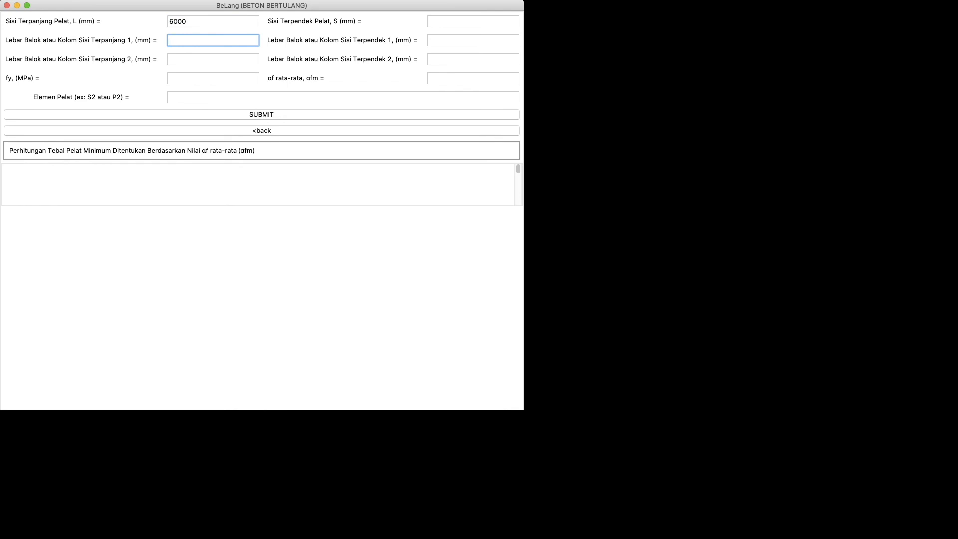
type("350")
key("Tab")
type("350")
key("Tab")
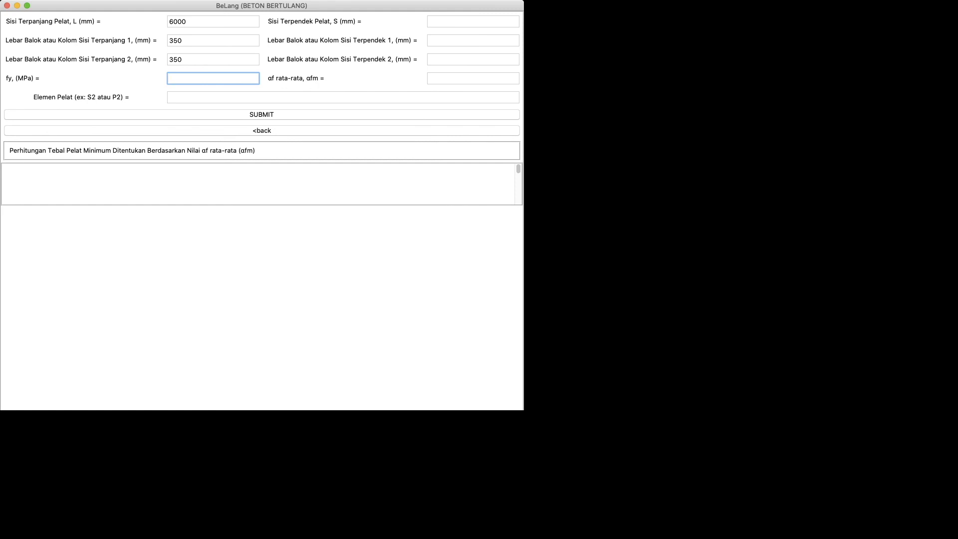
type("400")
key("Tab")
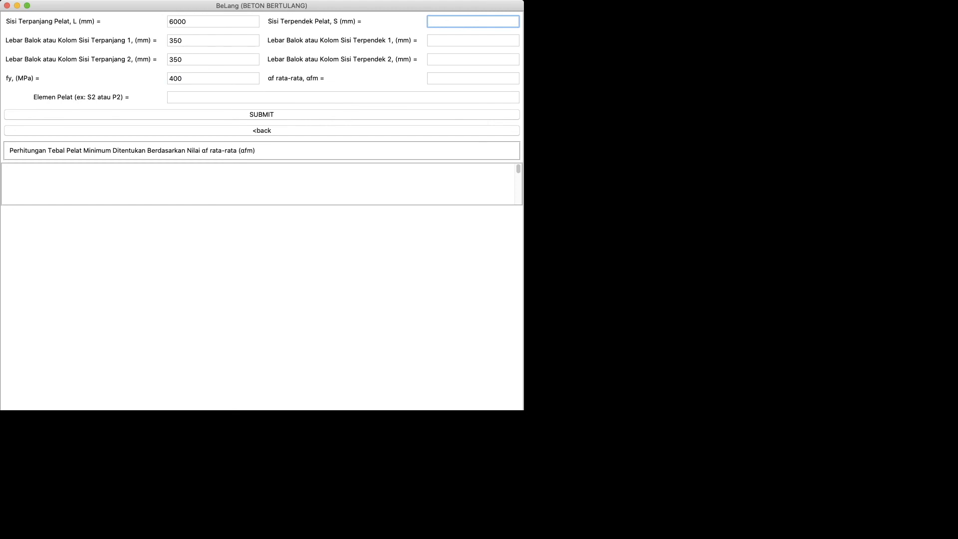
Set the slab's shortest side to 3000 mm and both beam widths on that side to 350 mm
type("3000")
key("Tab")
type("350")
key("Tab")
type("350")
key("Tab")
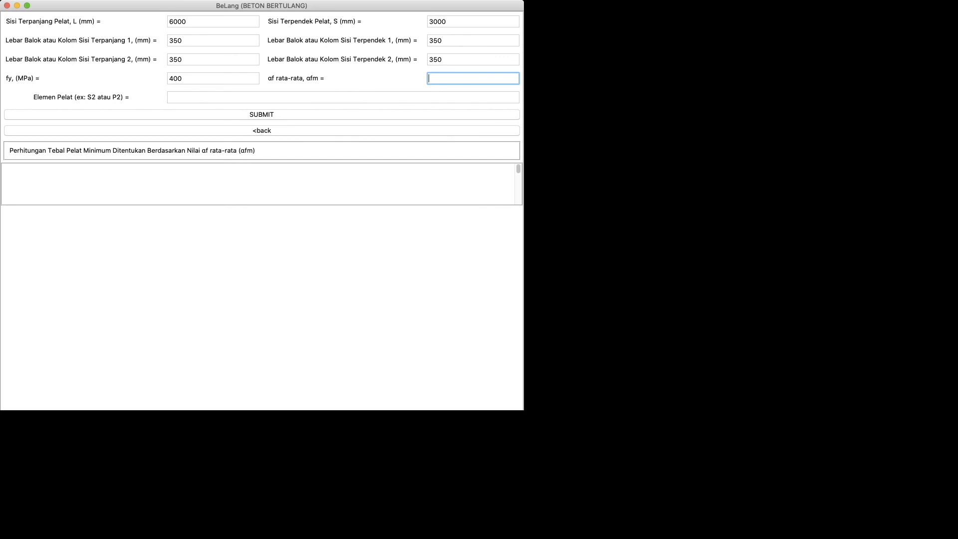
Calculate the thickness of slab element S1 with an average αfm of 30, and return to the preliminary design overview
type("30")
key("Tab")
type("s1")
key("BackSpace")
key("BackSpace")
type("S1")
key("Return")
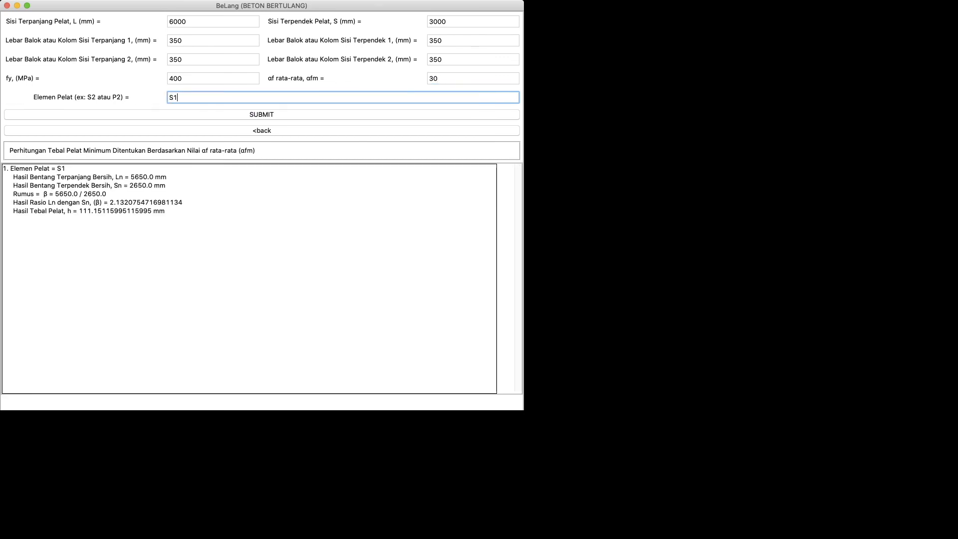
left_click(249, 211)
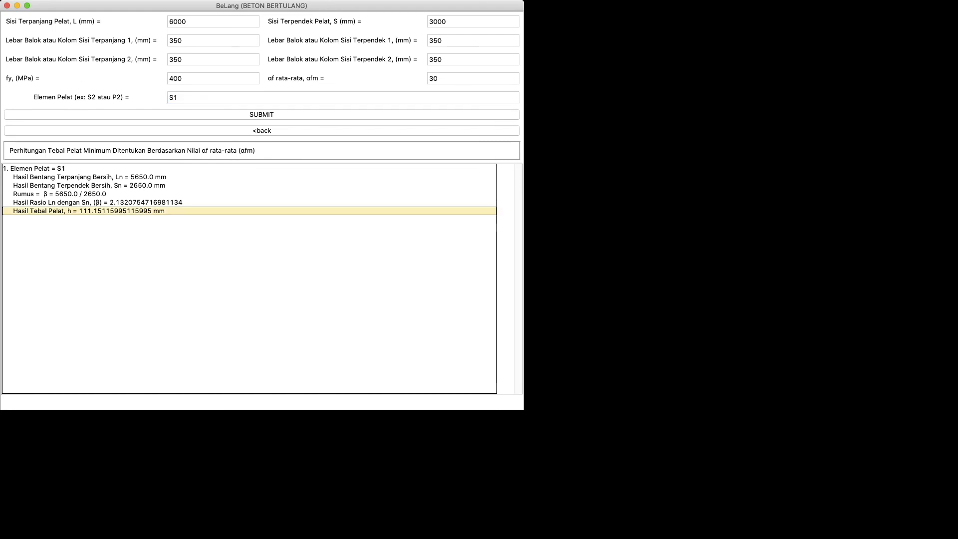
left_click(249, 219)
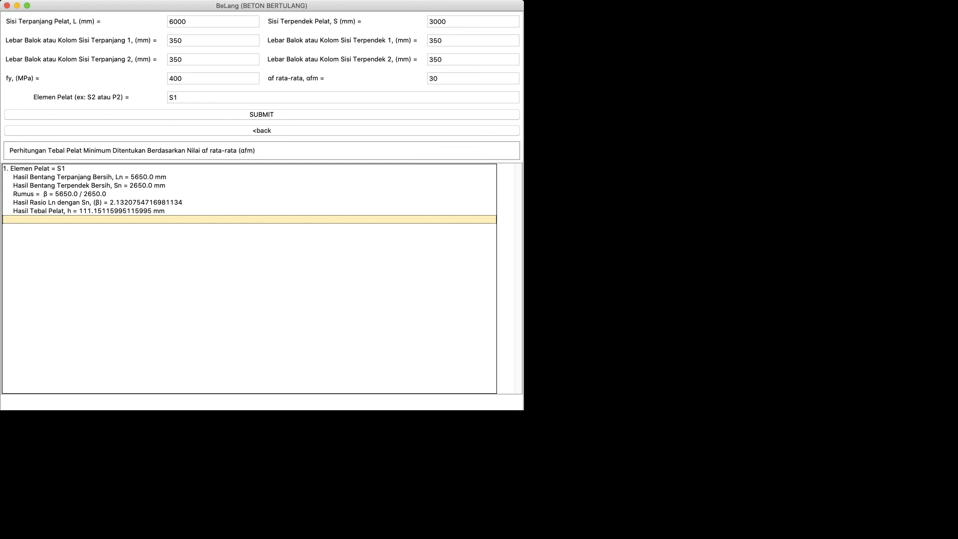
left_click(262, 131)
left_click(261, 196)
left_click(260, 194)
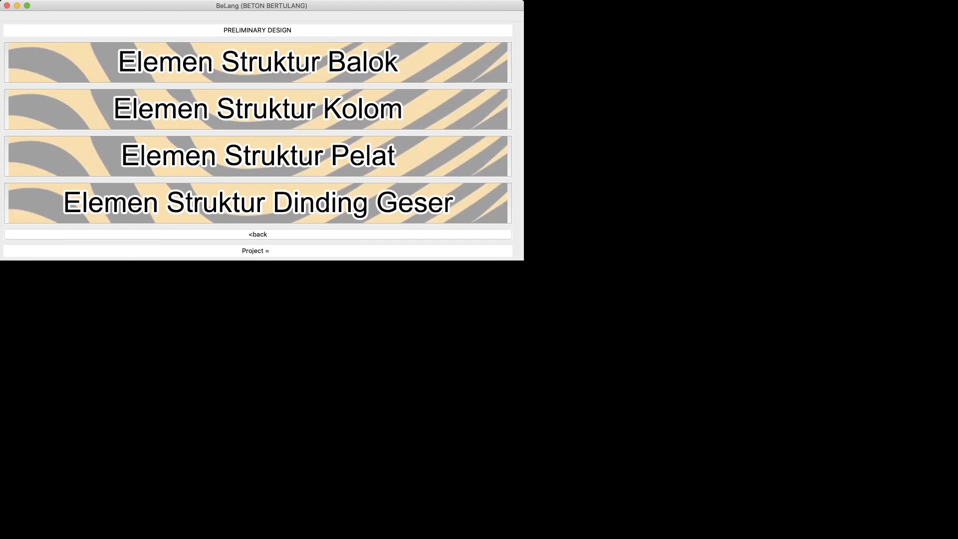
Calculate the minimum thickness of bearing-type (Tipe Dinding Tumpu) shear wall SW1 with span 3600 mm and floor height 4000 mm
left_click(258, 203)
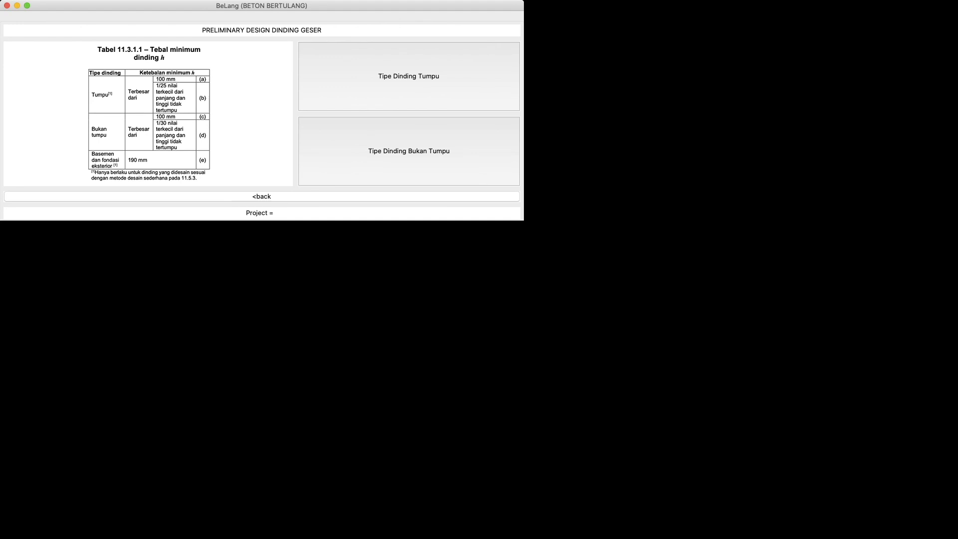
left_click(408, 76)
left_click(396, 22)
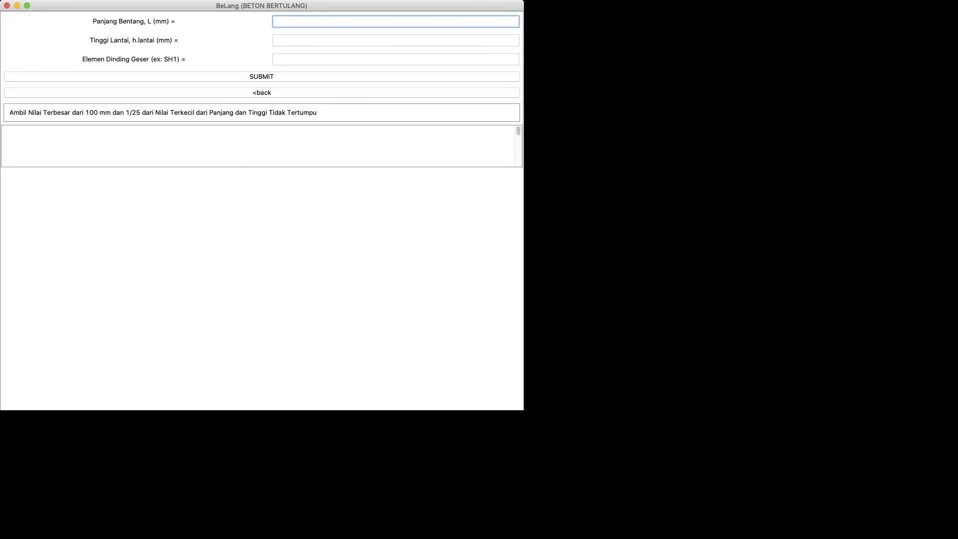
type("3600")
key("Tab")
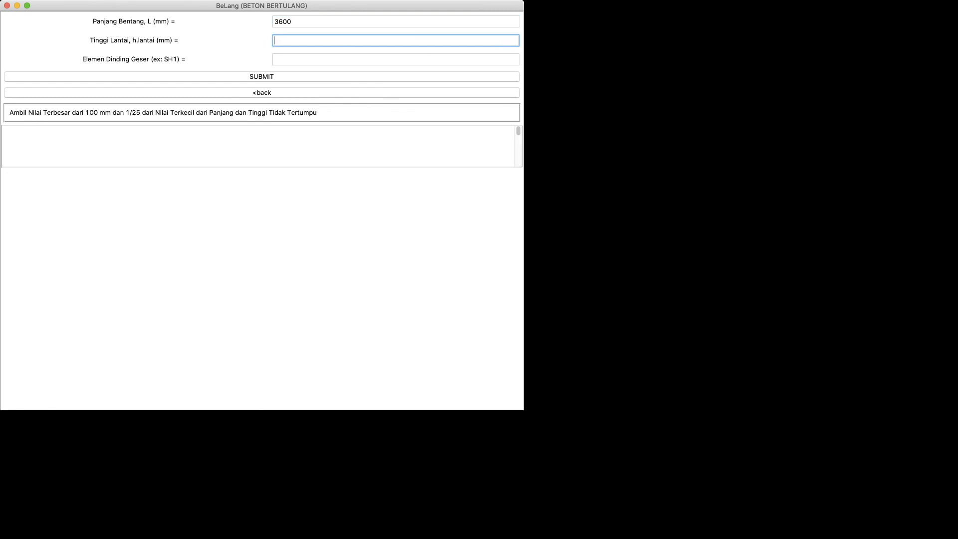
type("4000")
key("Tab")
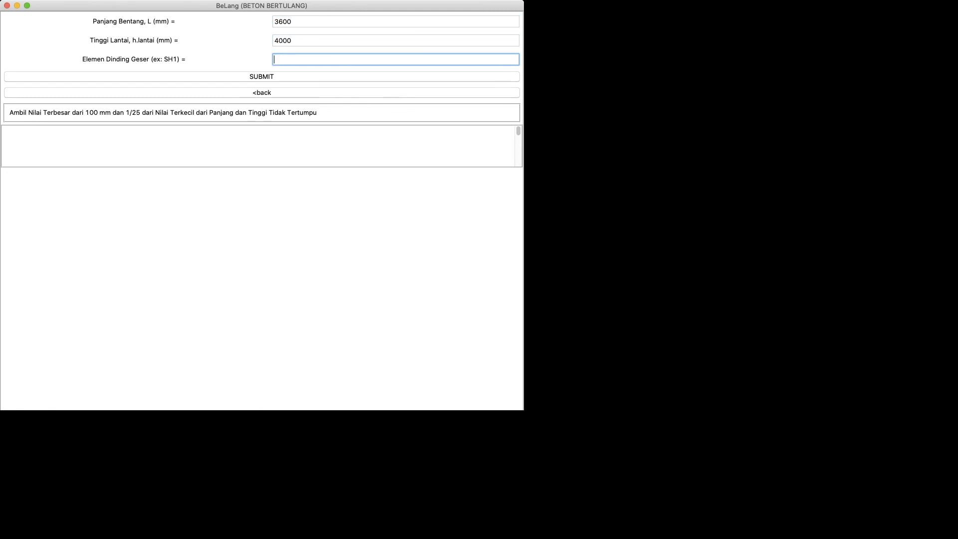
type("SW1")
key("Return")
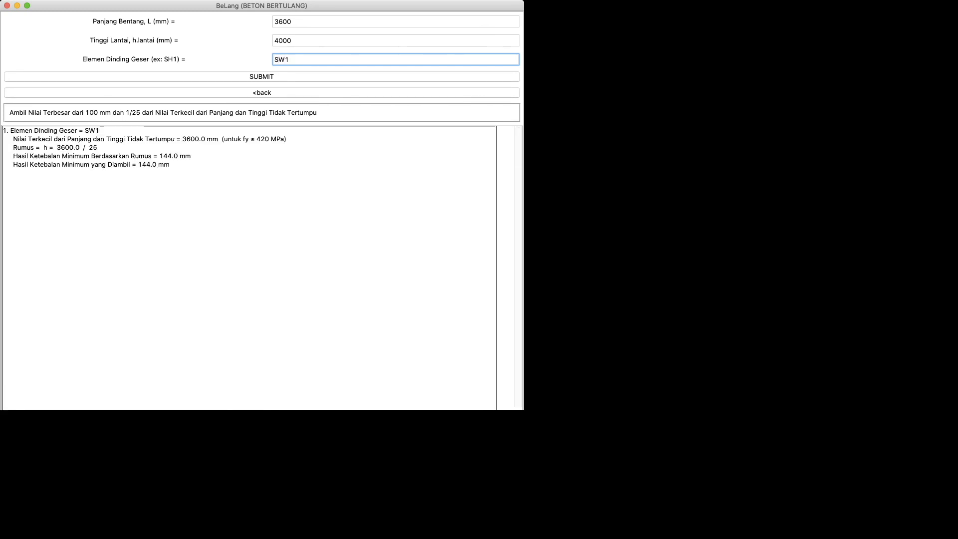